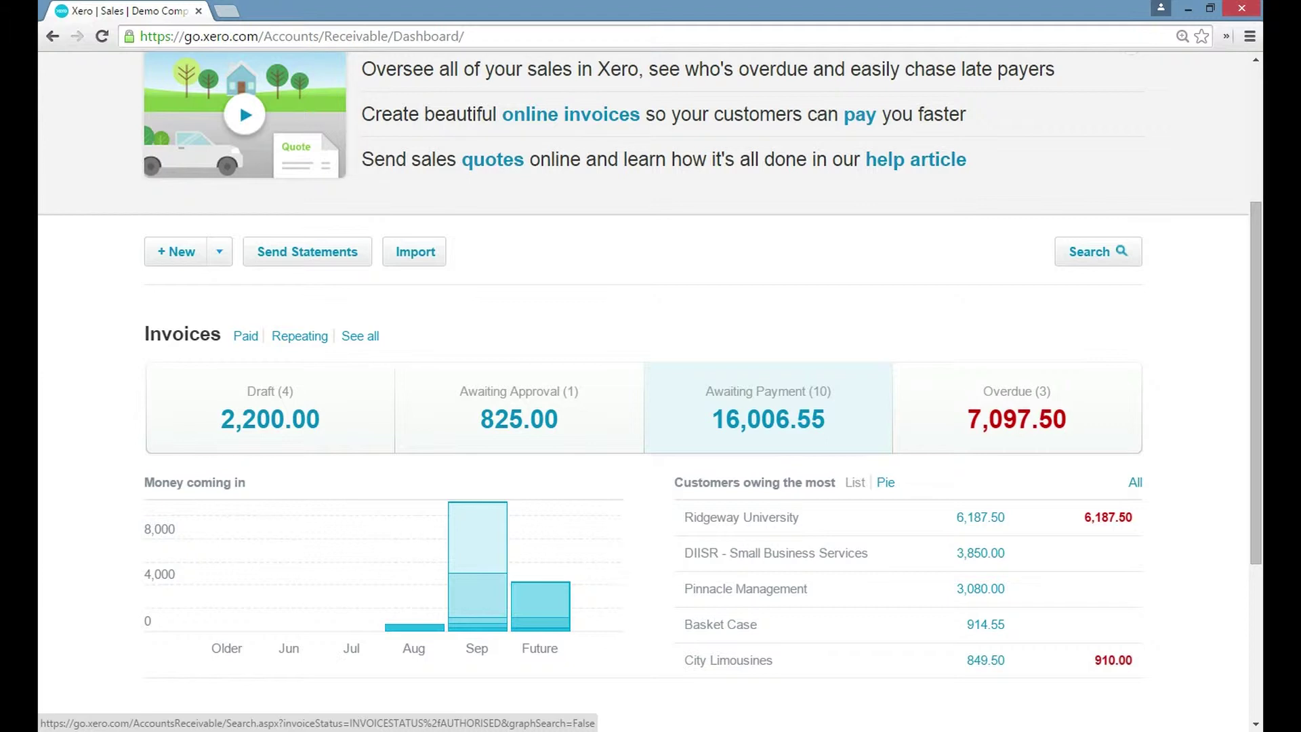
# Open the list of sales invoices awaiting payment from the sales overview.
pyautogui.click(768, 419)
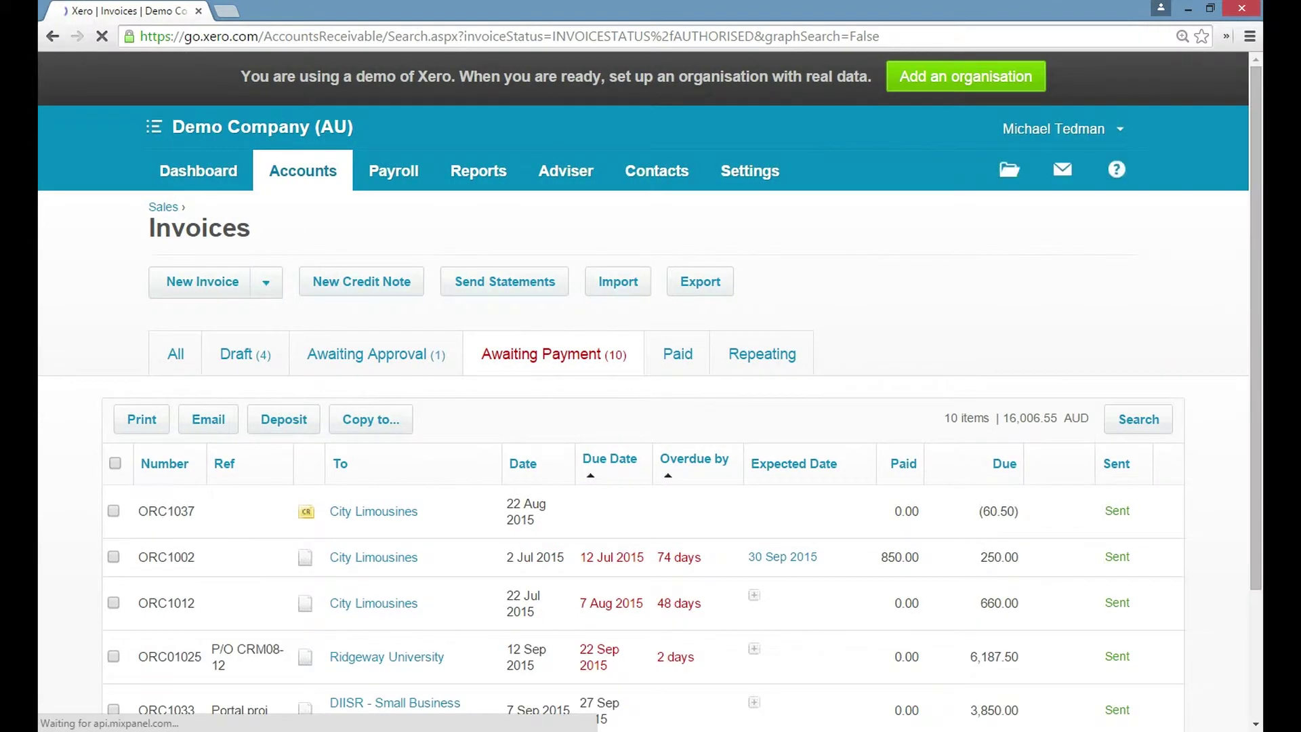
pyautogui.scroll(-1, 650, 406)
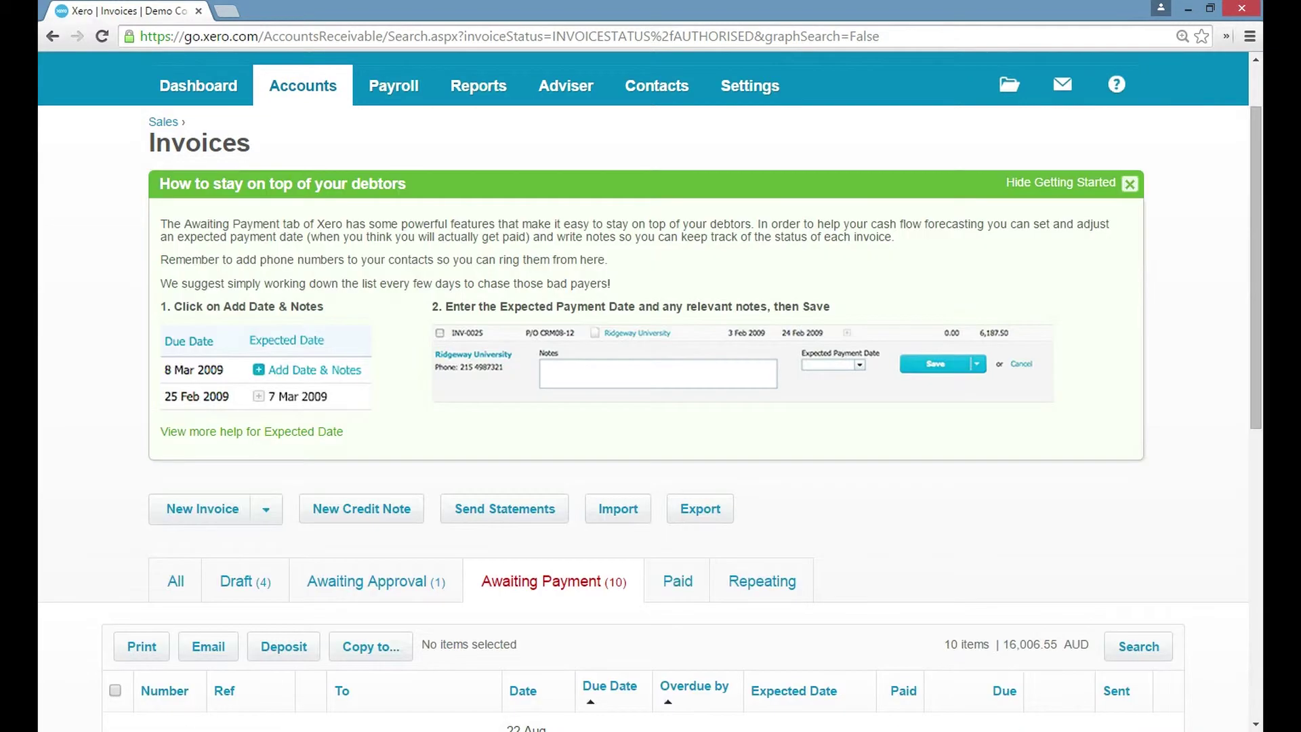
pyautogui.scroll(-6, 650, 406)
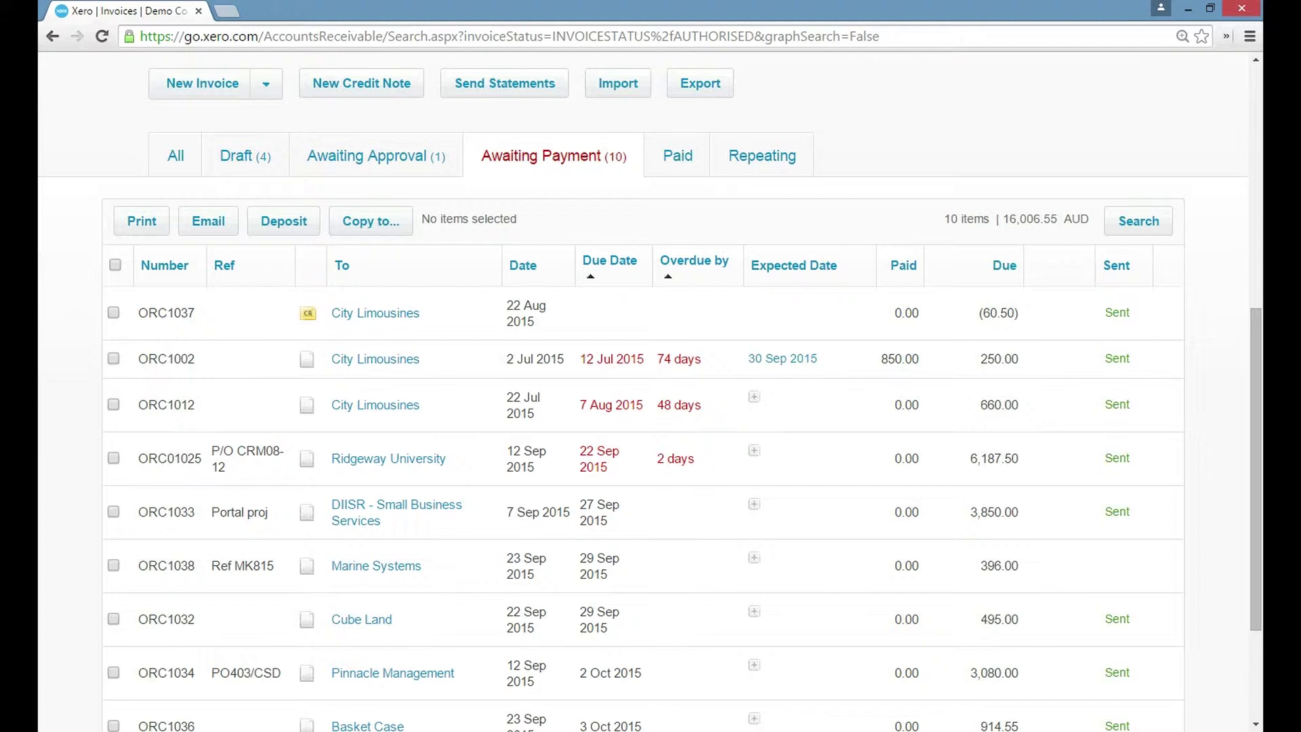
pyautogui.moveTo(795, 560)
pyautogui.click(114, 565)
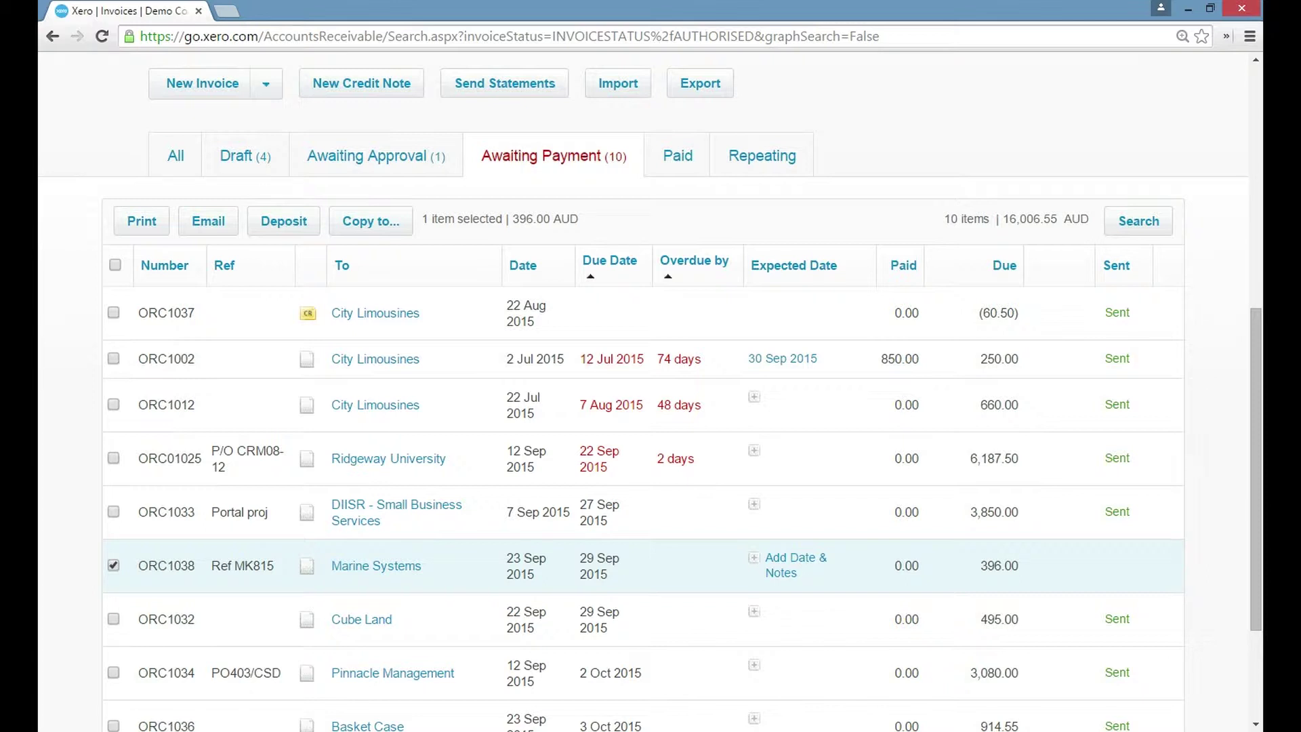
pyautogui.click(113, 565)
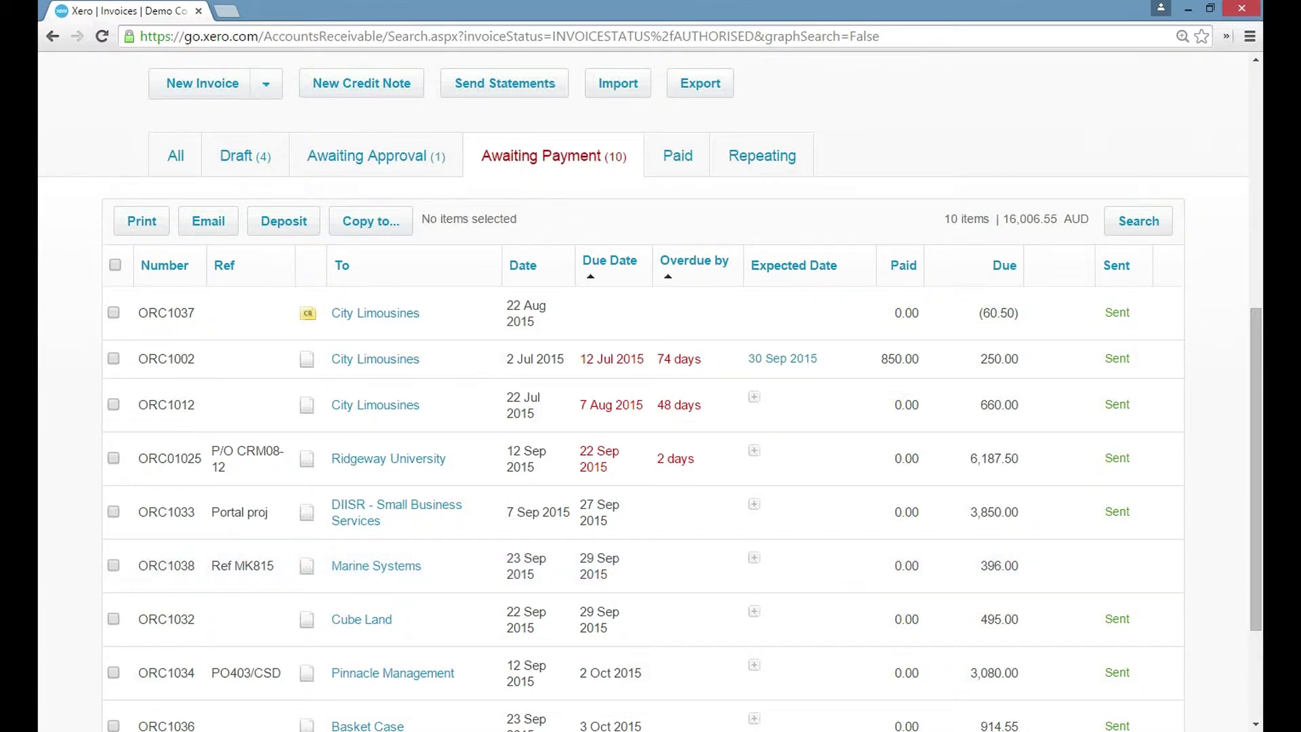
pyautogui.click(794, 265)
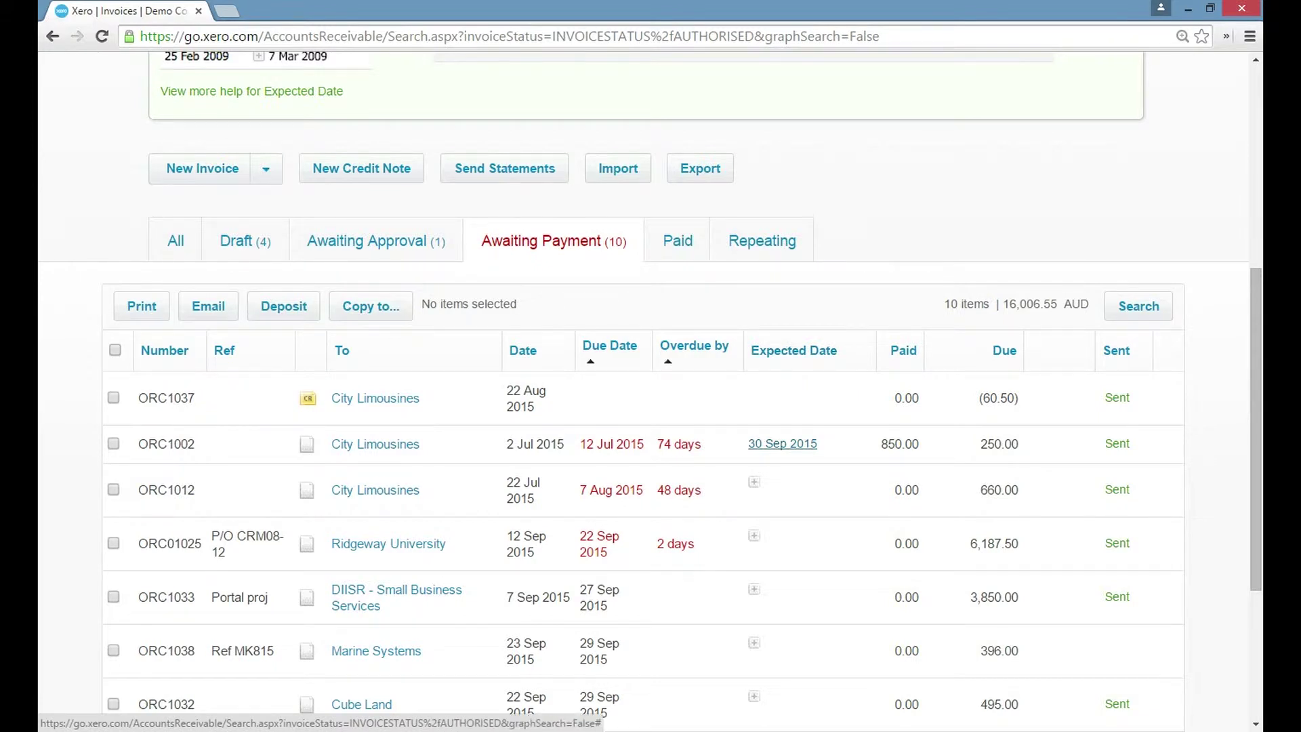
# Open the notes and expected payment date for the City Limousines invoice due 12 Jul 2015 and review its previous note and contact details.
pyautogui.click(782, 444)
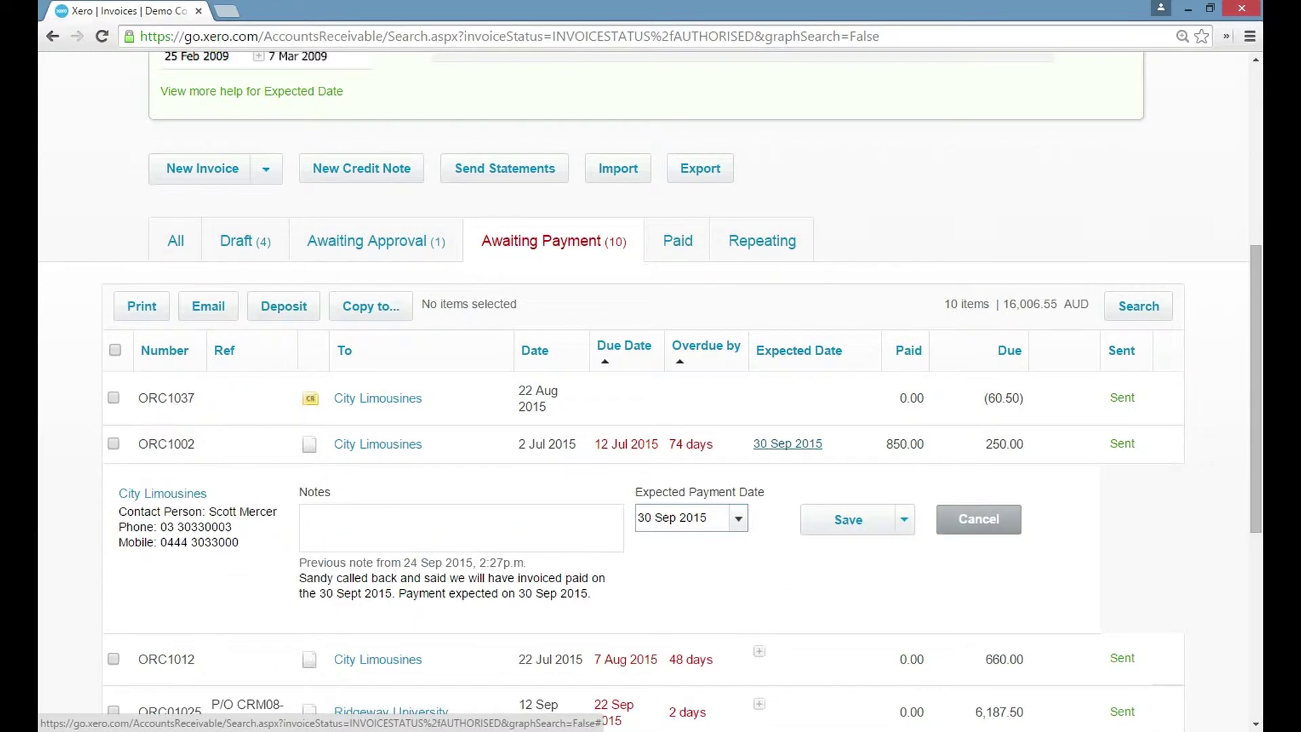
pyautogui.moveTo(296, 578); pyautogui.dragTo(435, 594)
pyautogui.click(595, 595)
pyautogui.moveTo(594, 595); pyautogui.dragTo(122, 510)
# Save a new note on this invoice saying the contact was called and said the $250 will be paid on the 30.09.15.
pyautogui.click(352, 522)
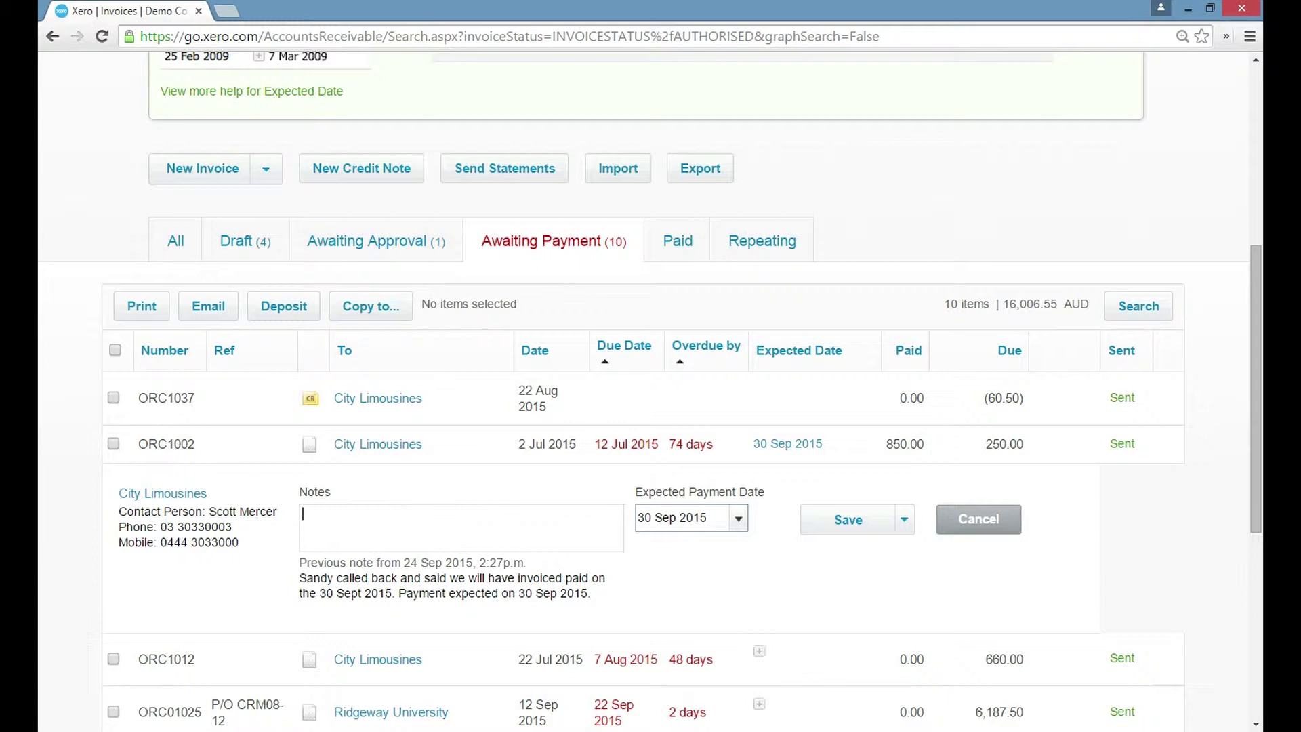
pyautogui.write('Michael called Sandy')
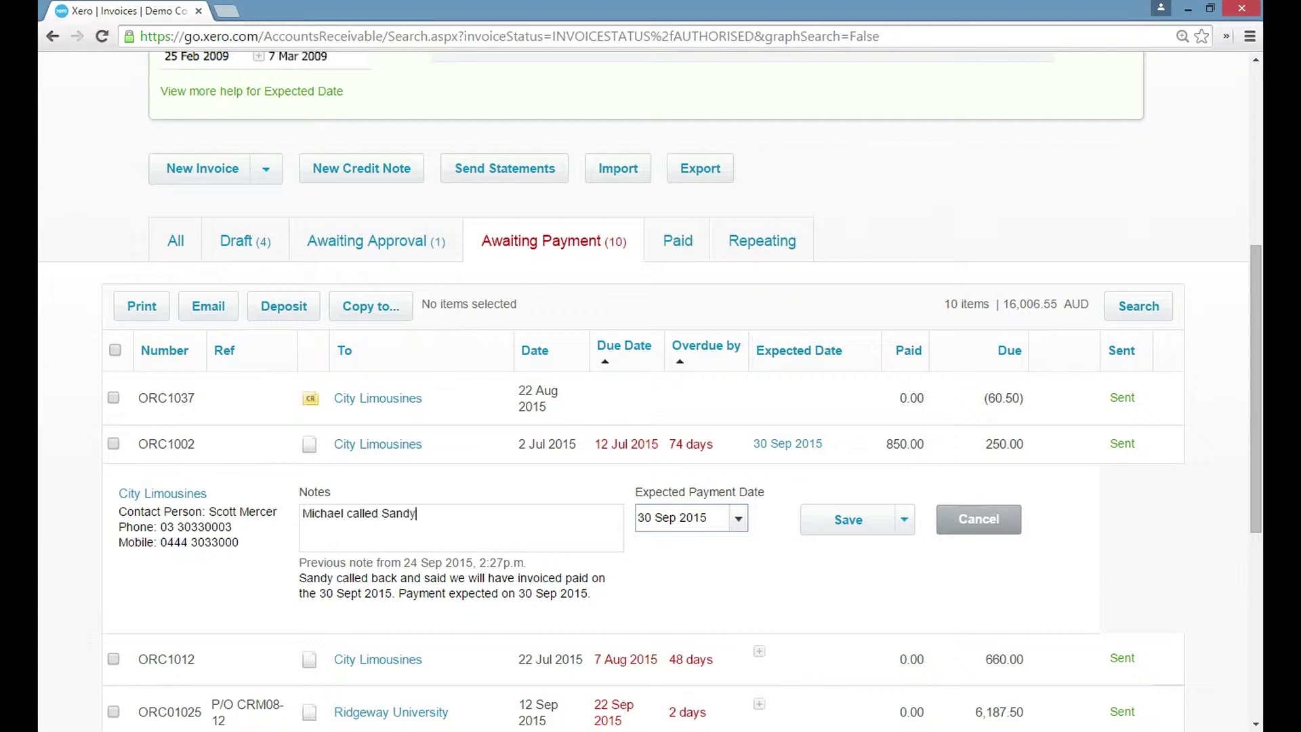
pyautogui.write(' and she said the #250 will be paid on the 30')
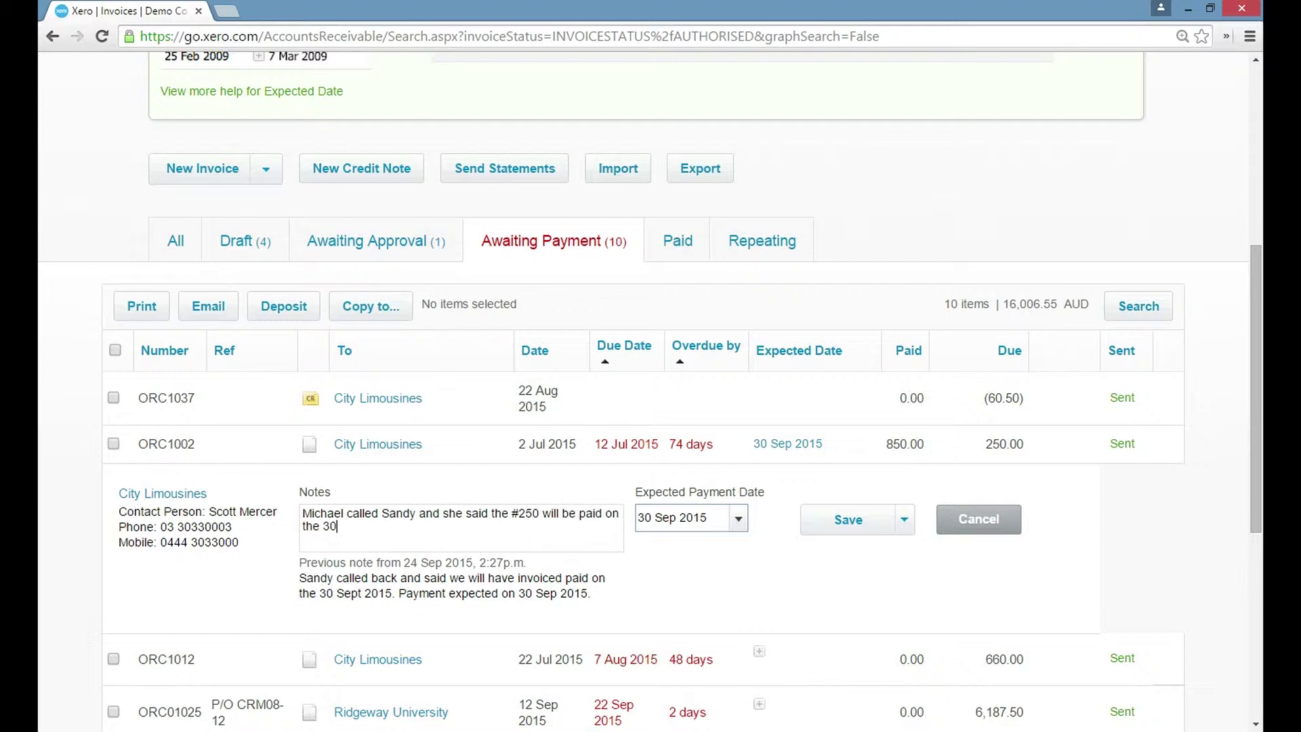
pyautogui.write('.09.15')
pyautogui.press('BackSpace')
pyautogui.write('$')
pyautogui.press('Tab')
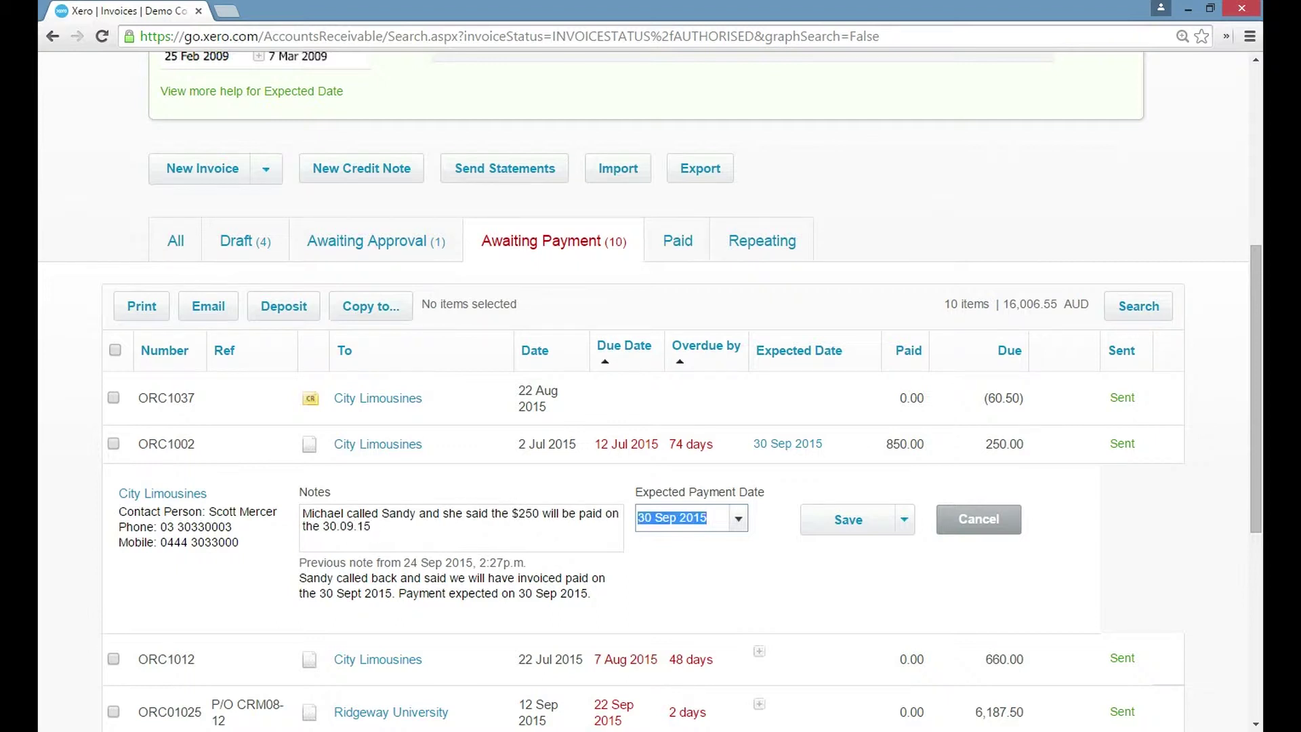
pyautogui.click(847, 520)
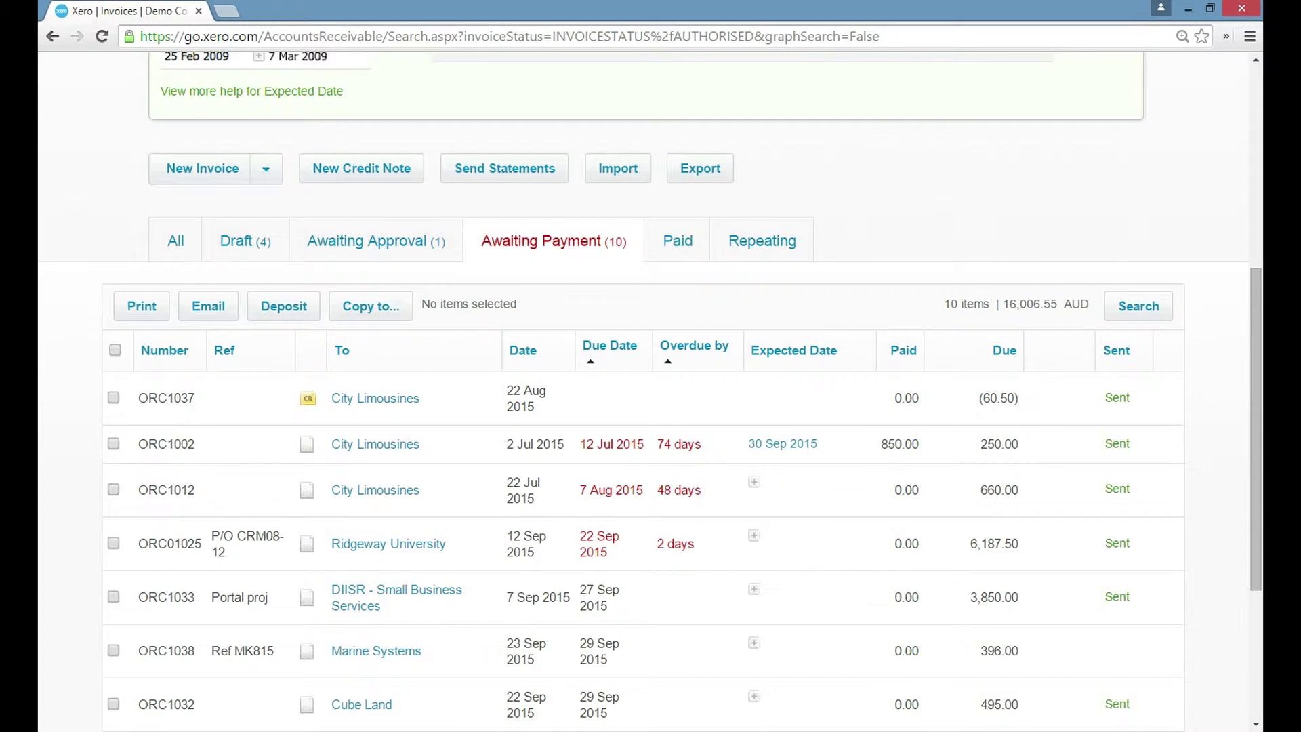
# Open the City Limousines invoice due 12 Jul 2015 and review the payment and note entries in its history.
pyautogui.click(375, 444)
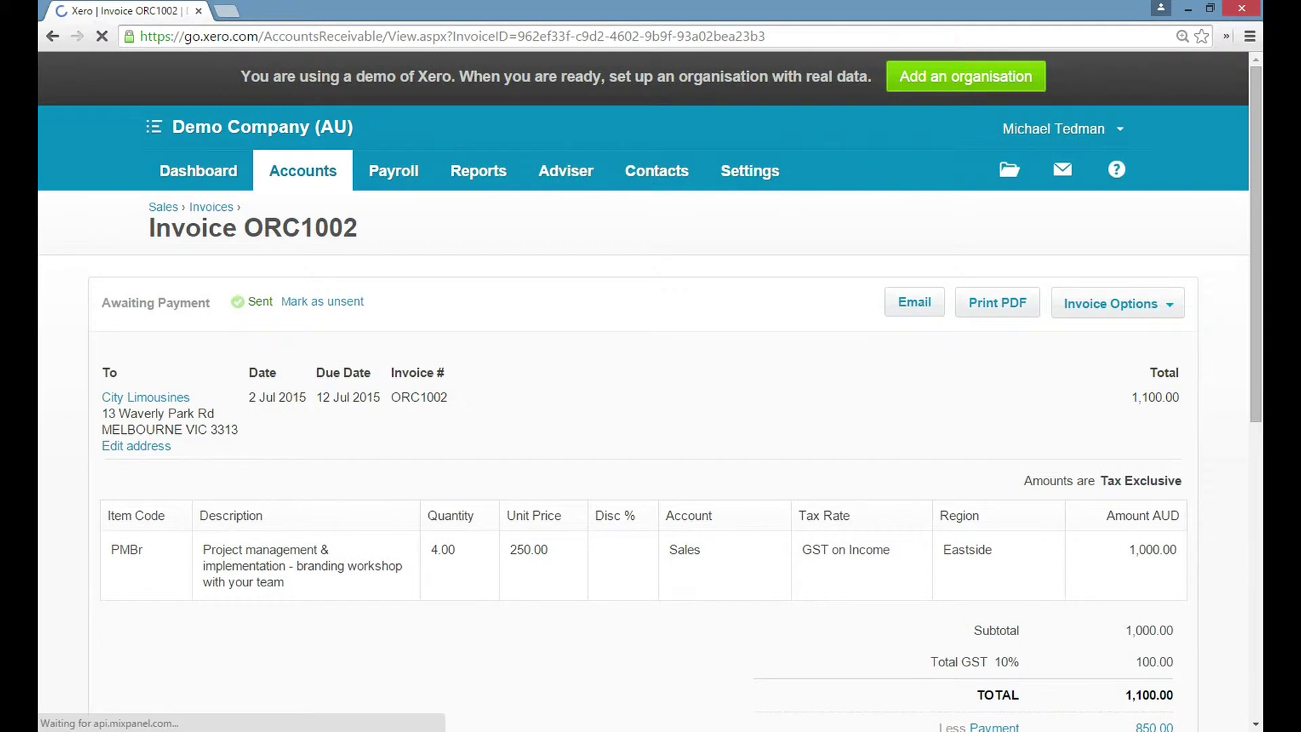
pyautogui.scroll(-8, 650, 380)
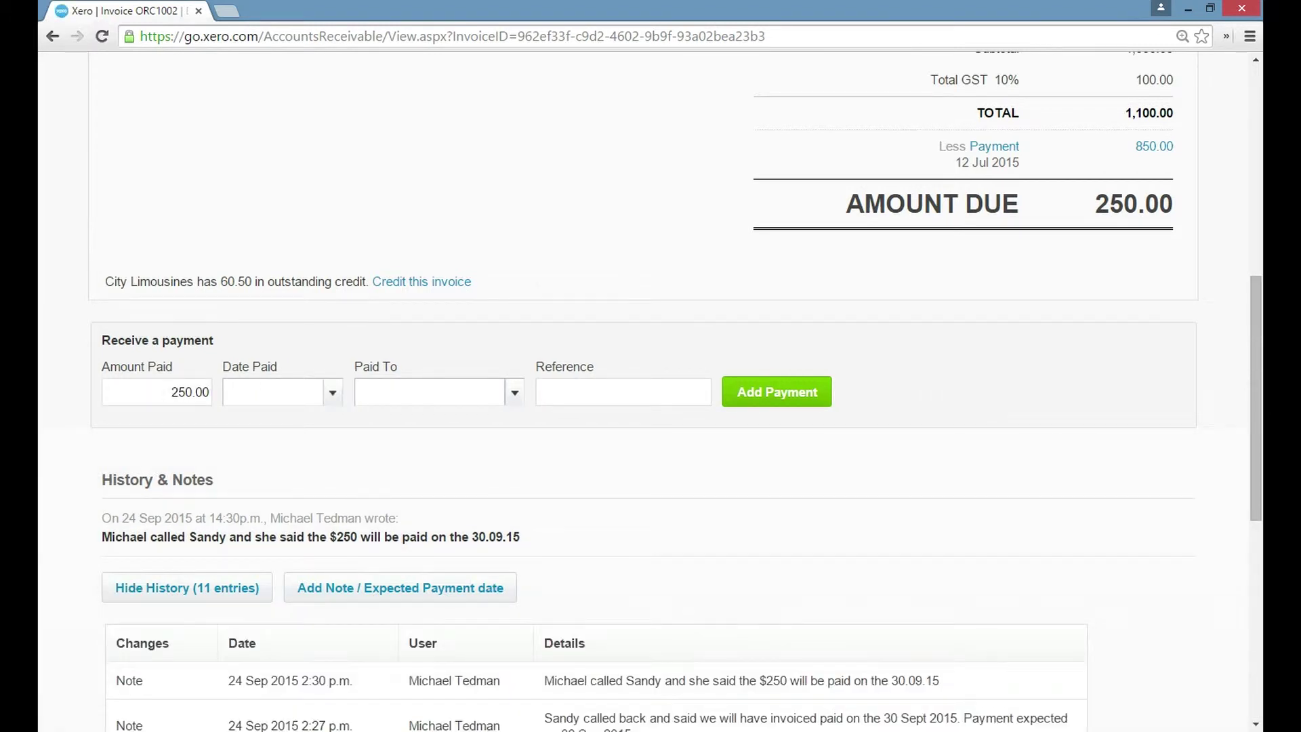
pyautogui.scroll(-5, 651, 379)
pyautogui.scroll(-1, 651, 380)
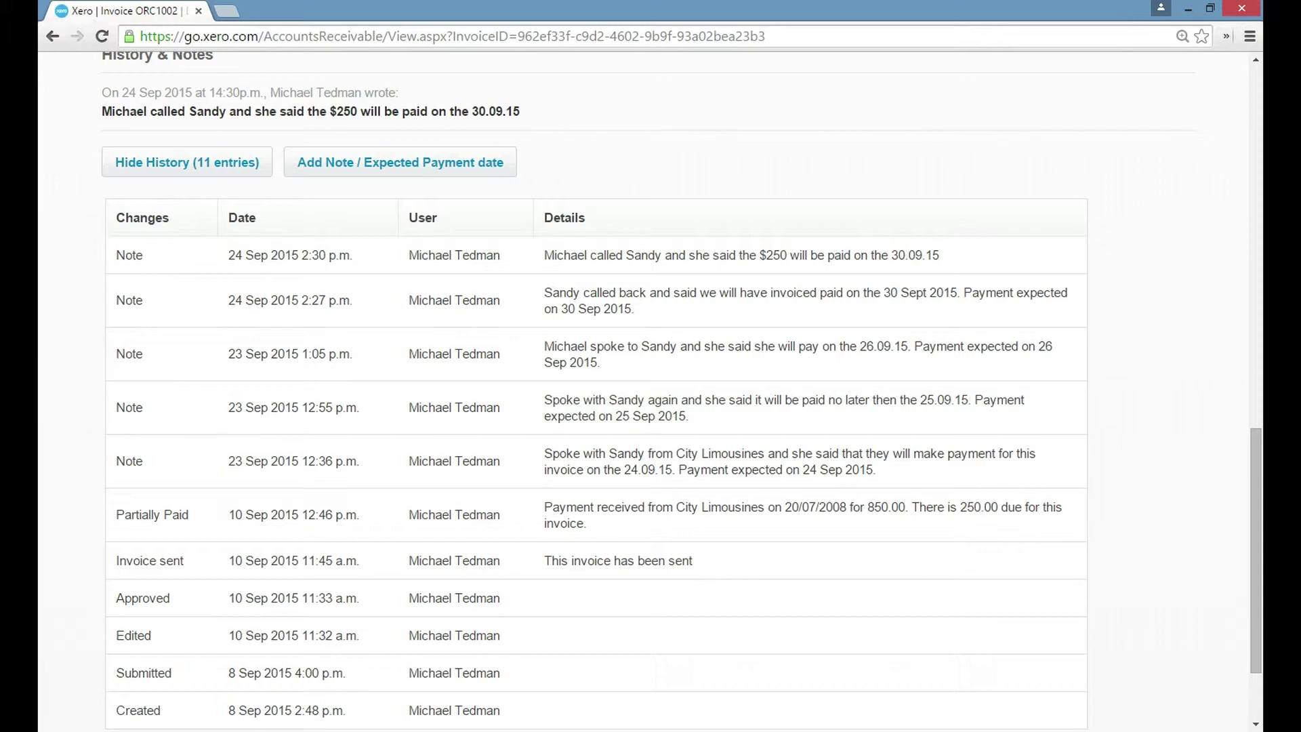
pyautogui.moveTo(544, 507); pyautogui.dragTo(622, 507)
pyautogui.moveTo(549, 454); pyautogui.dragTo(873, 470)
pyautogui.moveTo(550, 399); pyautogui.dragTo(692, 416)
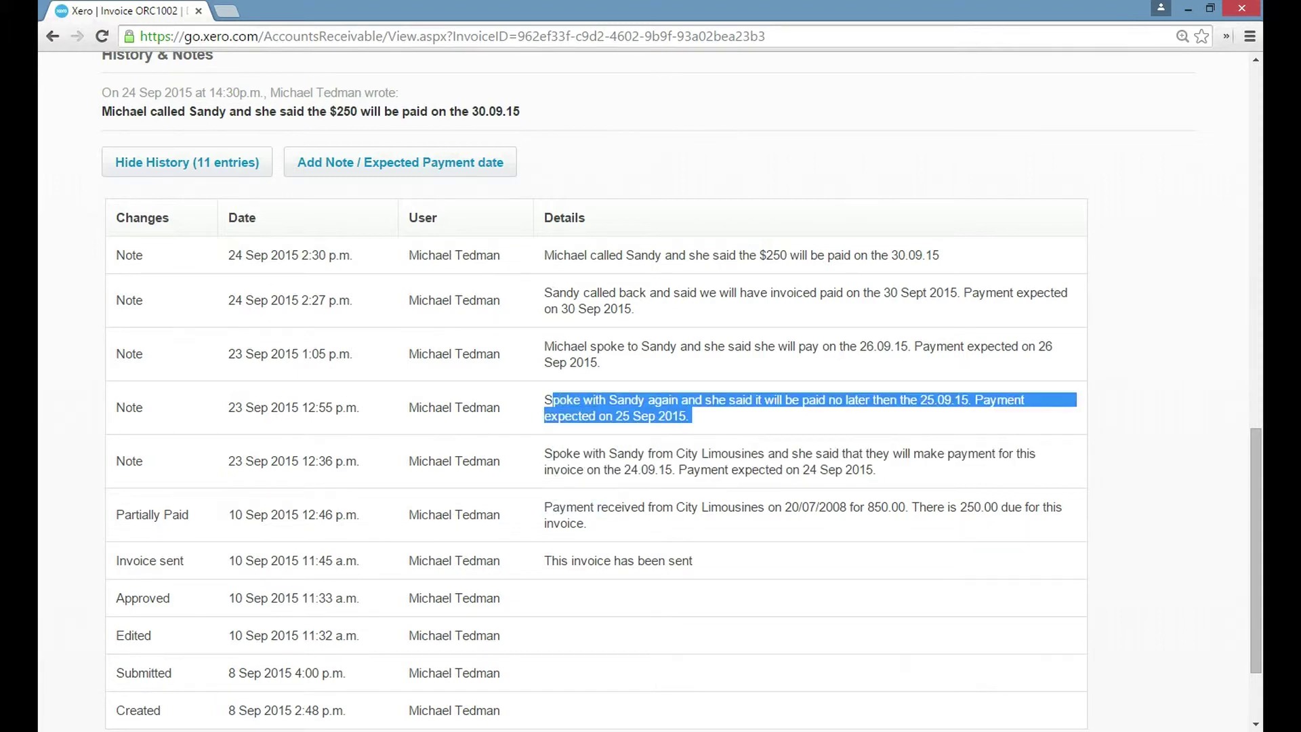
pyautogui.moveTo(550, 346); pyautogui.dragTo(600, 362)
pyautogui.moveTo(550, 292); pyautogui.dragTo(637, 309)
pyautogui.moveTo(553, 254); pyautogui.dragTo(942, 255)
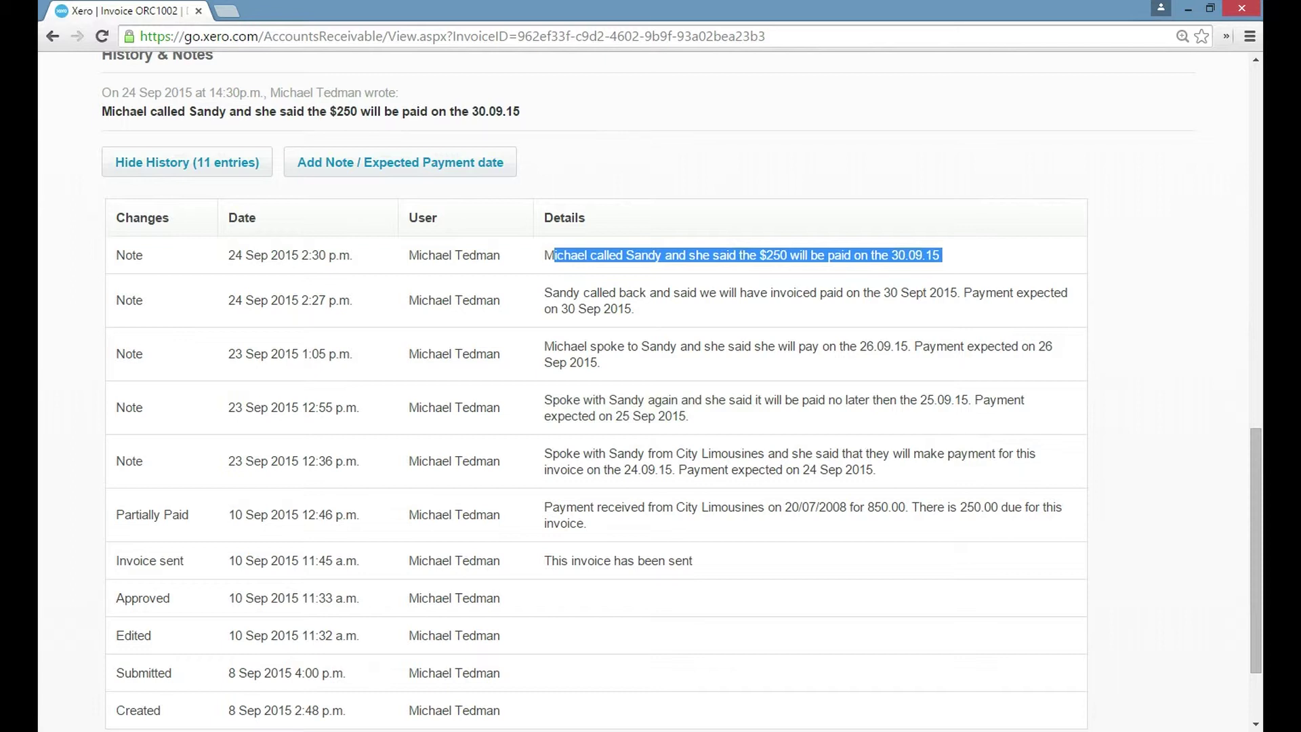
# Compare the two latest notes with the rest of the invoice's history entries.
pyautogui.scroll(4, 650, 406)
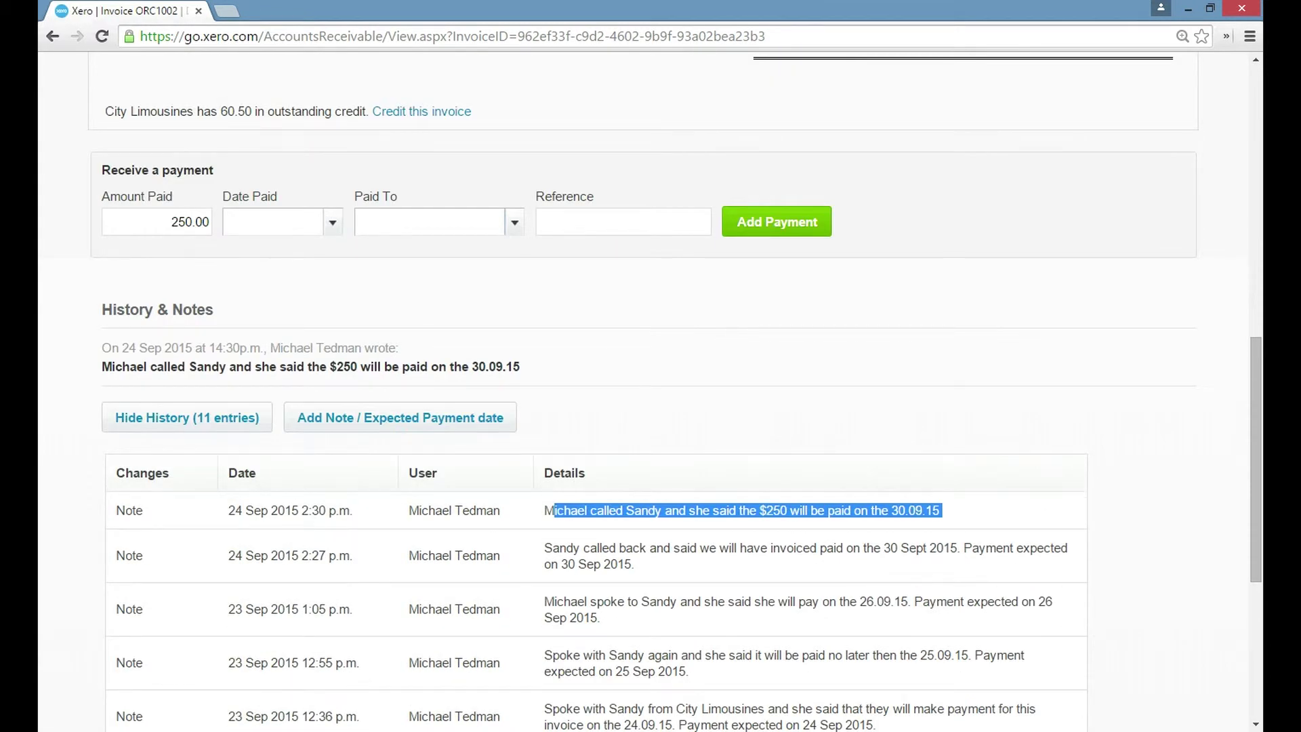
pyautogui.scroll(-1, 651, 407)
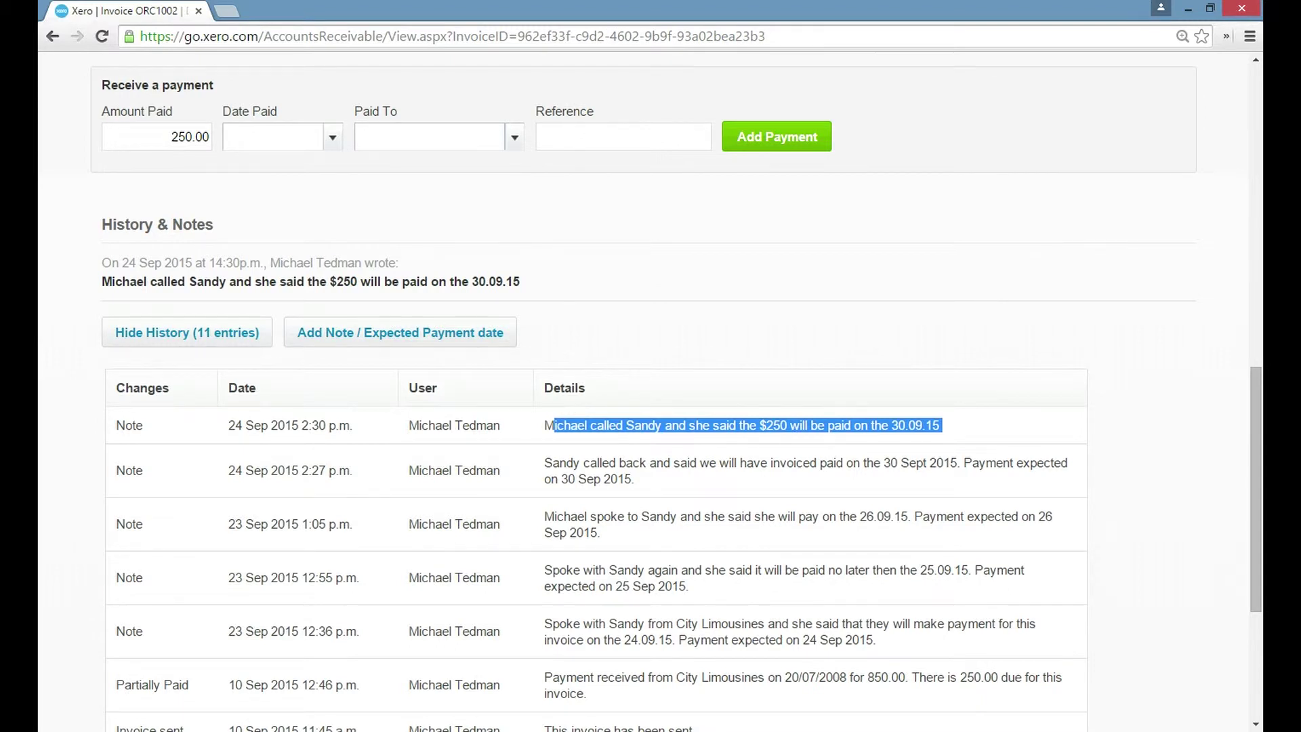
pyautogui.moveTo(639, 480); pyautogui.dragTo(544, 463)
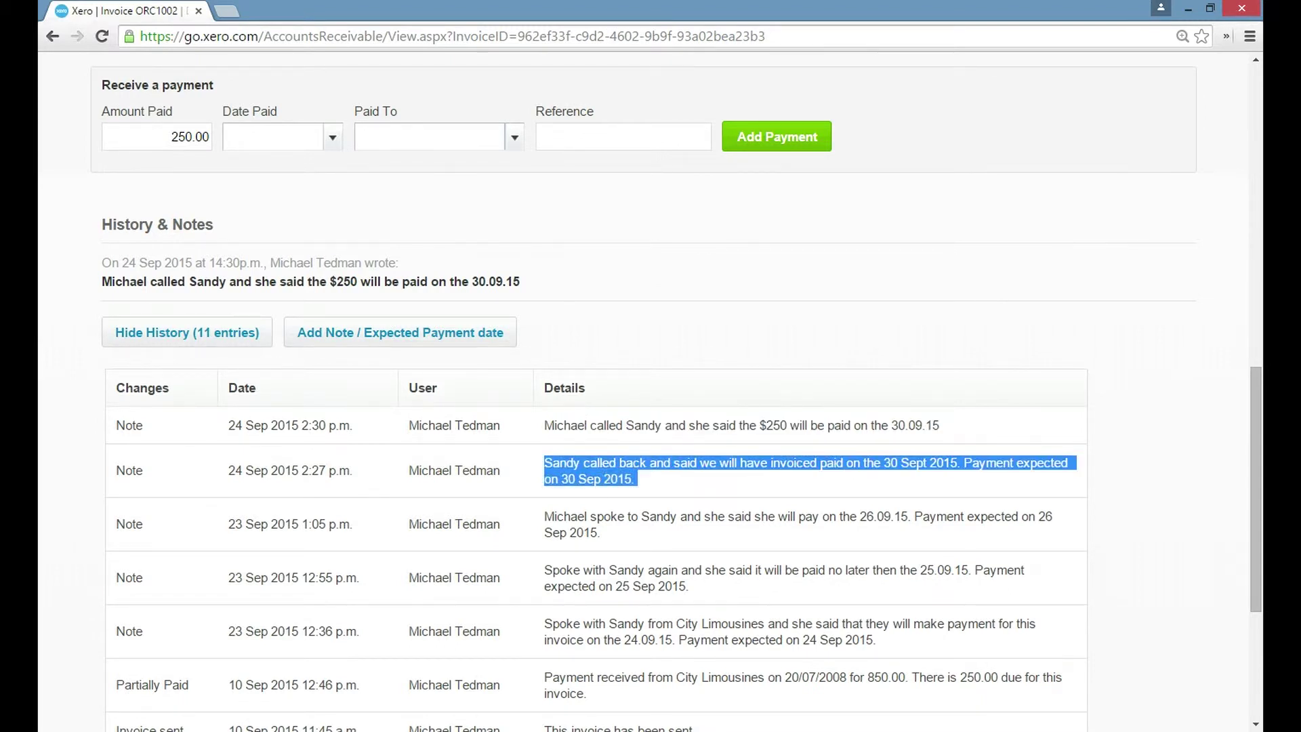
pyautogui.scroll(-3, 651, 406)
pyautogui.scroll(4, 650, 407)
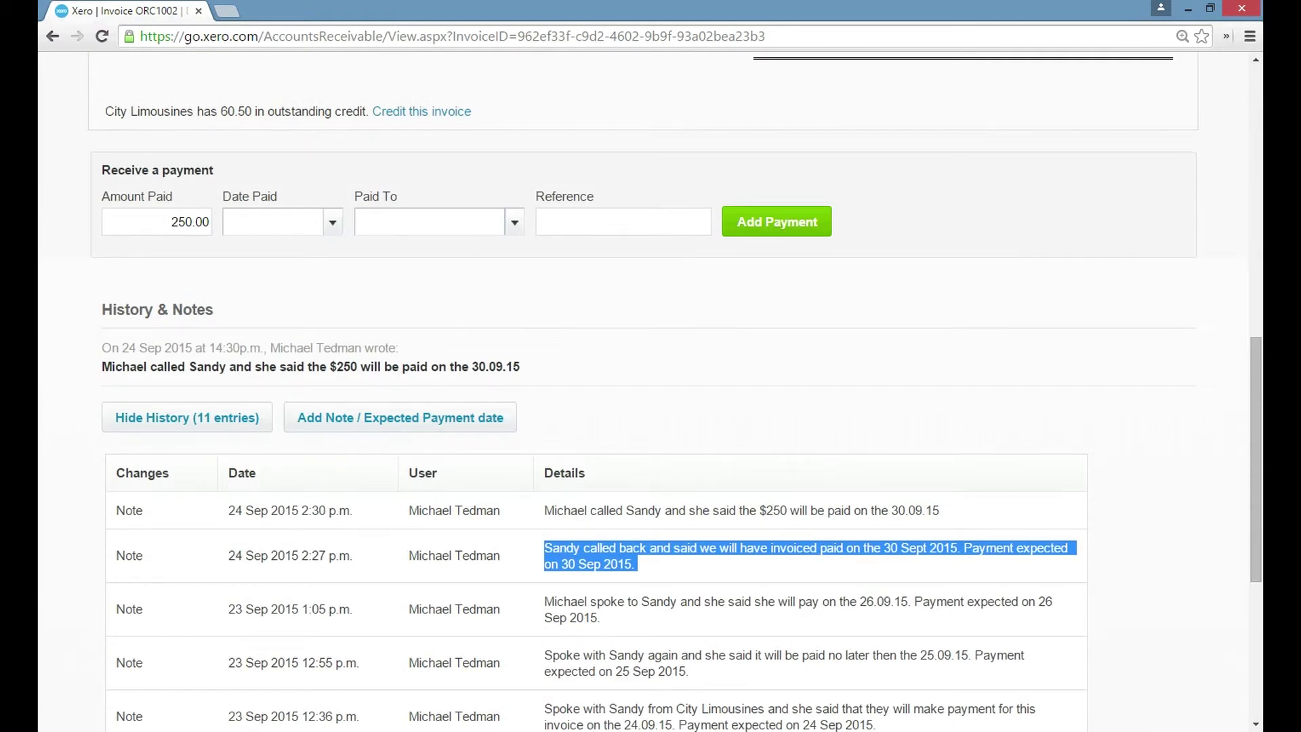
pyautogui.scroll(-1, 651, 407)
pyautogui.scroll(-4, 651, 407)
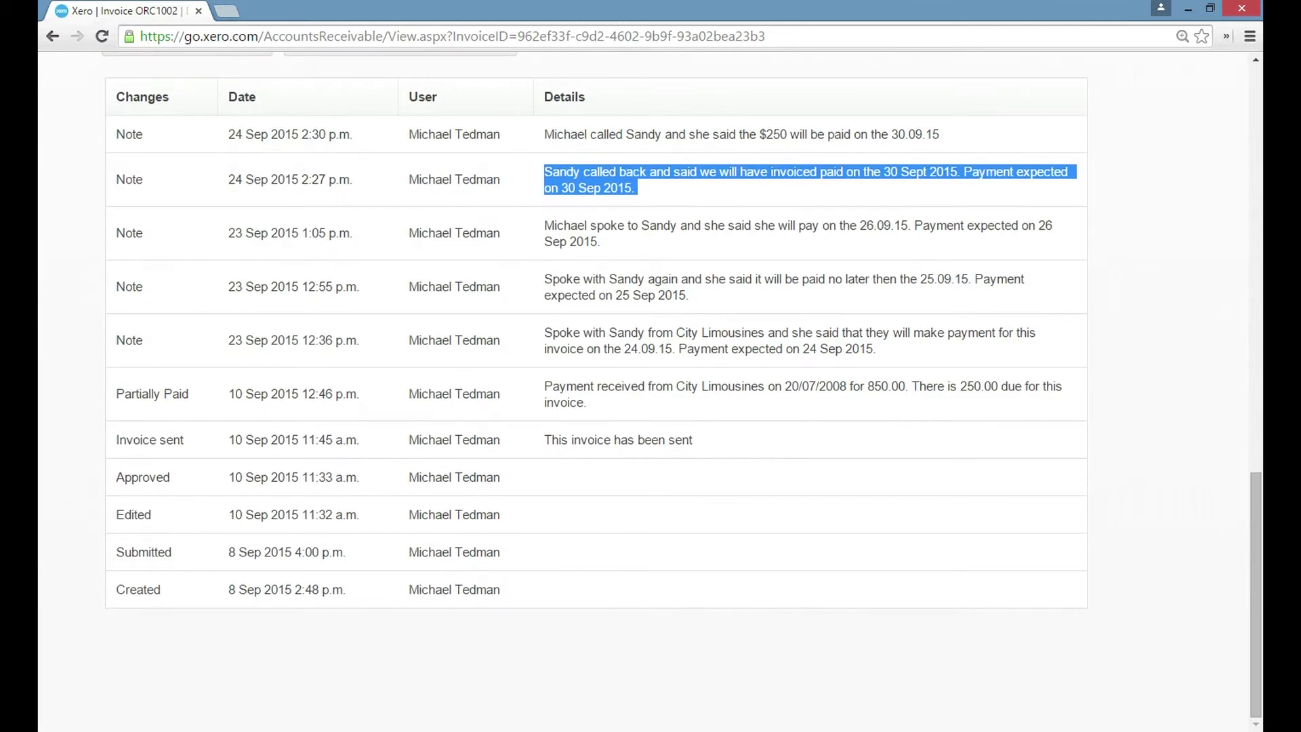
pyautogui.scroll(4, 651, 406)
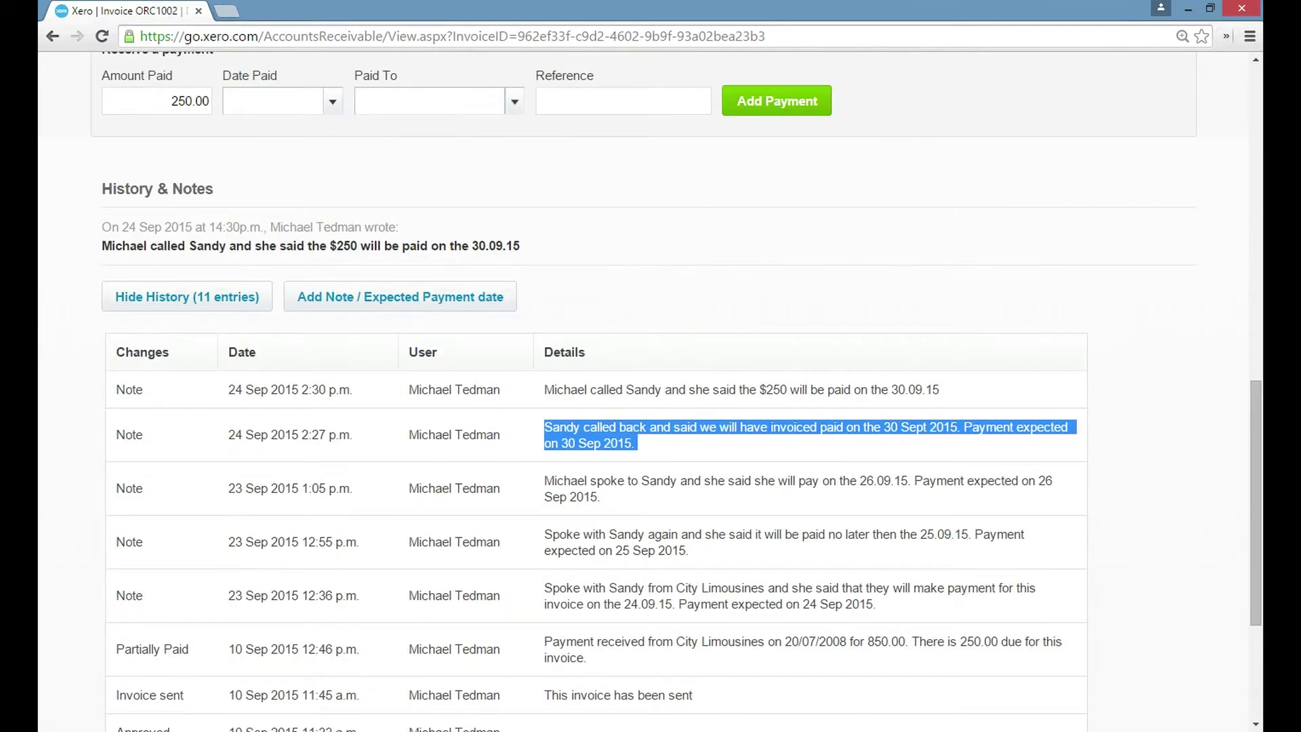
pyautogui.moveTo(563, 390); pyautogui.dragTo(942, 390)
# Hide the invoice's history entries and return to the list of invoices awaiting payment.
pyautogui.scroll(2, 942, 389)
pyautogui.click(187, 467)
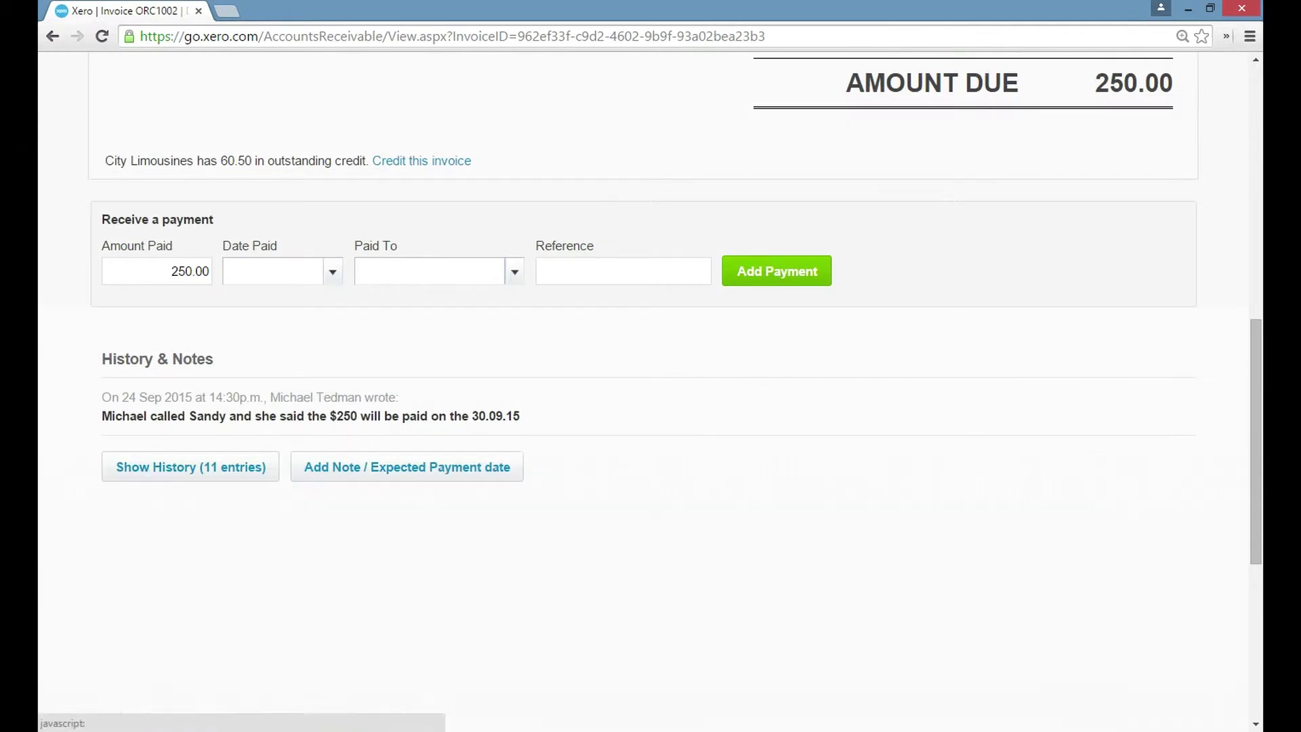
pyautogui.scroll(8, 210, 271)
pyautogui.click(211, 207)
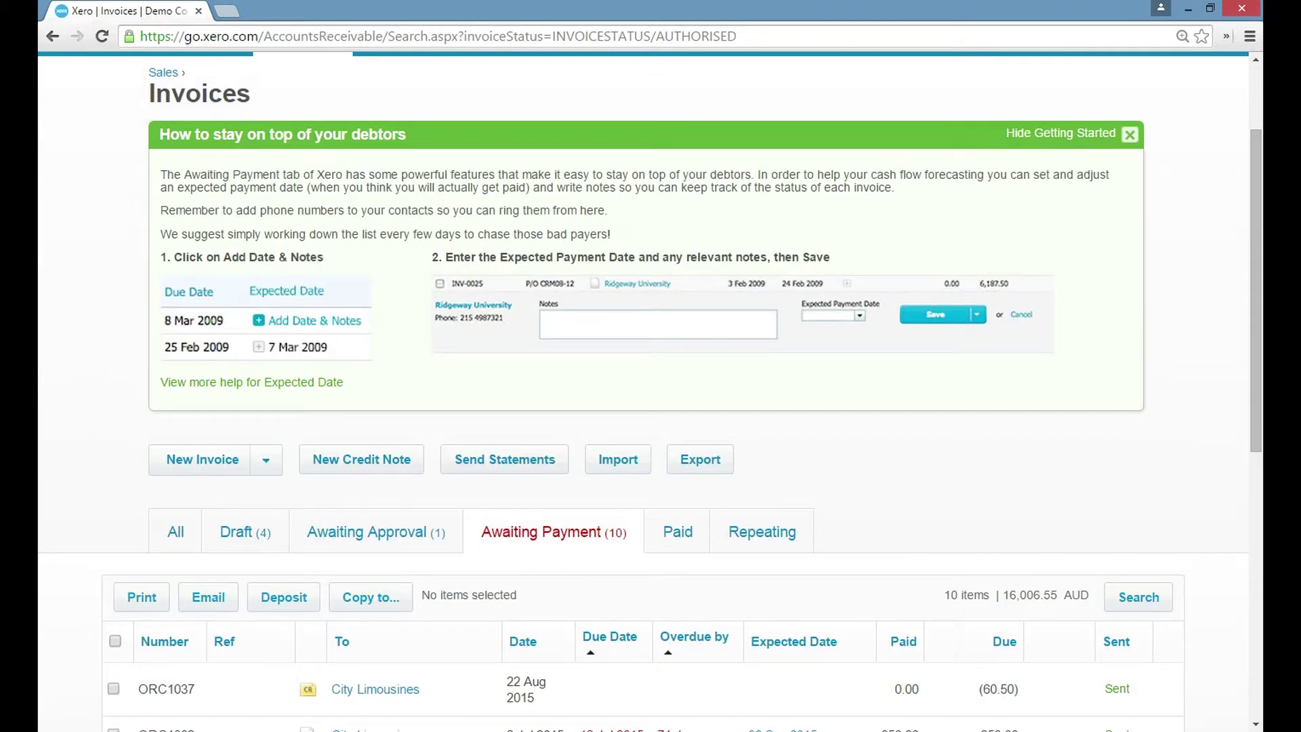
pyautogui.scroll(-8, 644, 379)
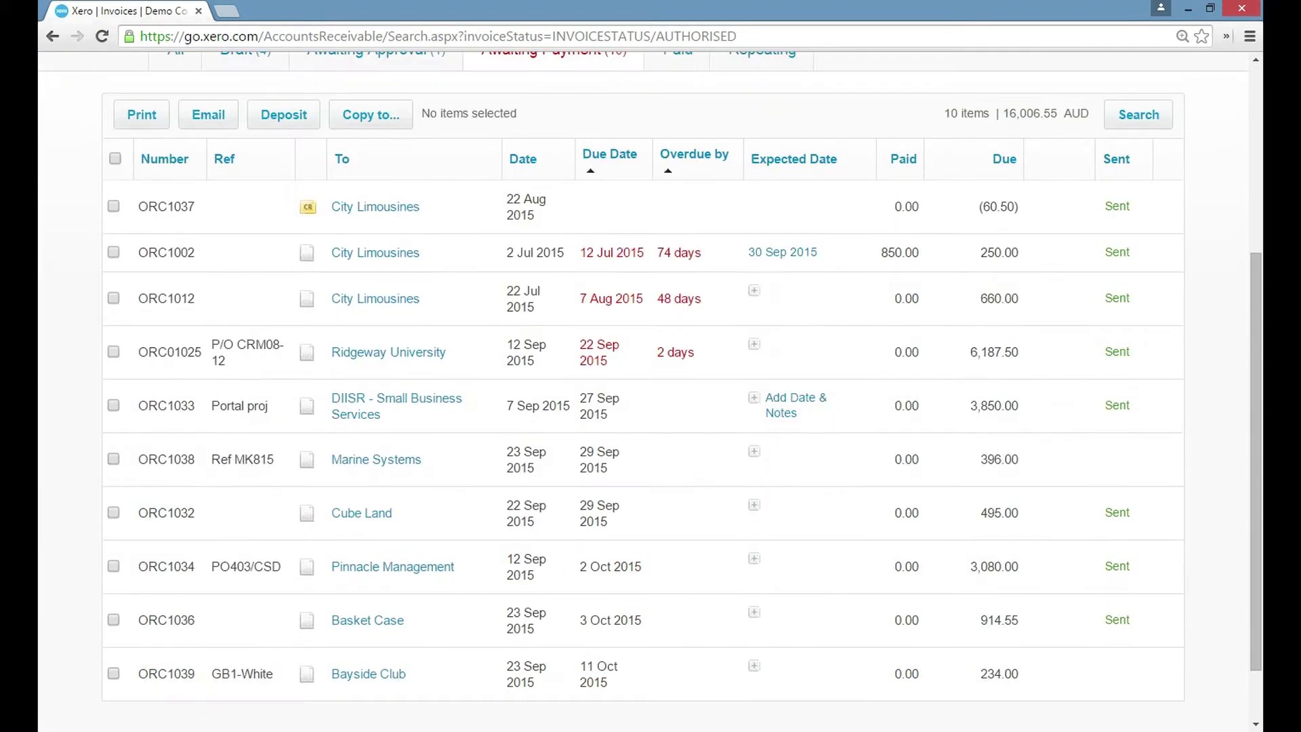
pyautogui.scroll(1, 644, 379)
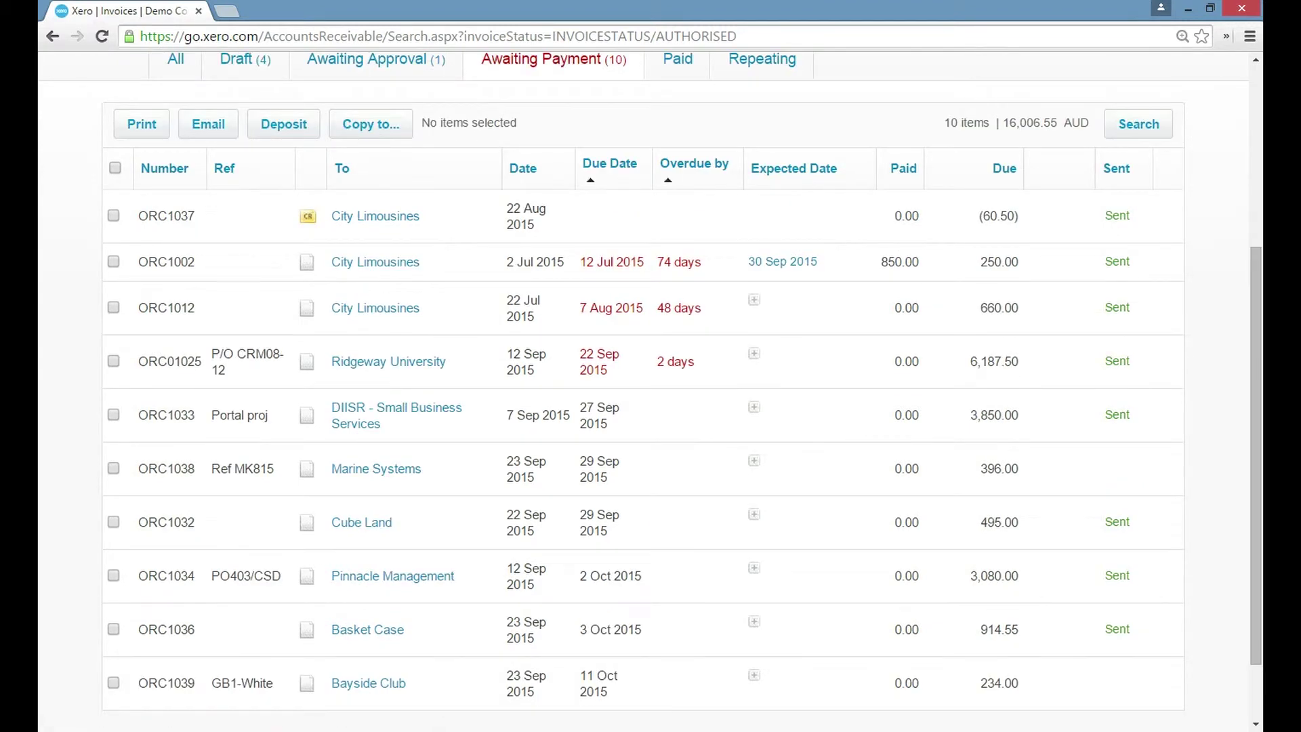
pyautogui.click(115, 168)
pyautogui.click(115, 168)
# Search the invoices awaiting payment for "city".
pyautogui.scroll(3, 780, 366)
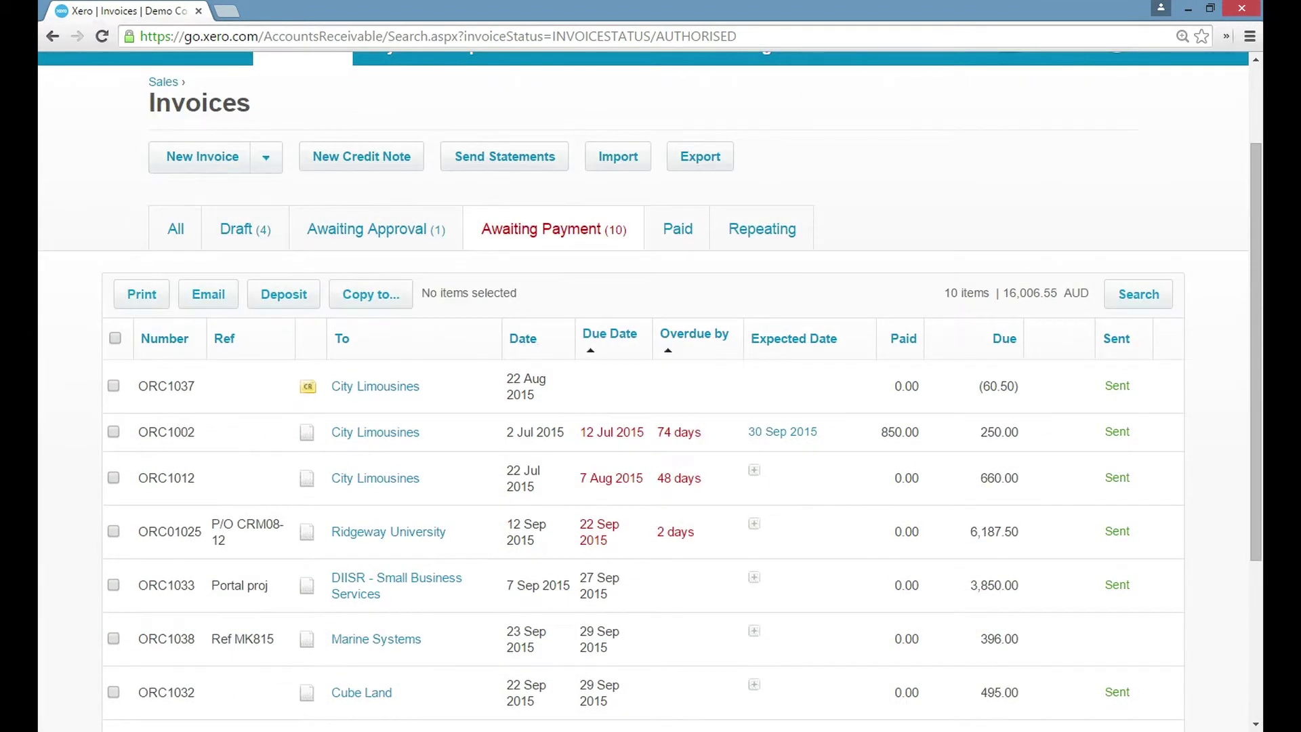
pyautogui.click(1139, 293)
pyautogui.write('city')
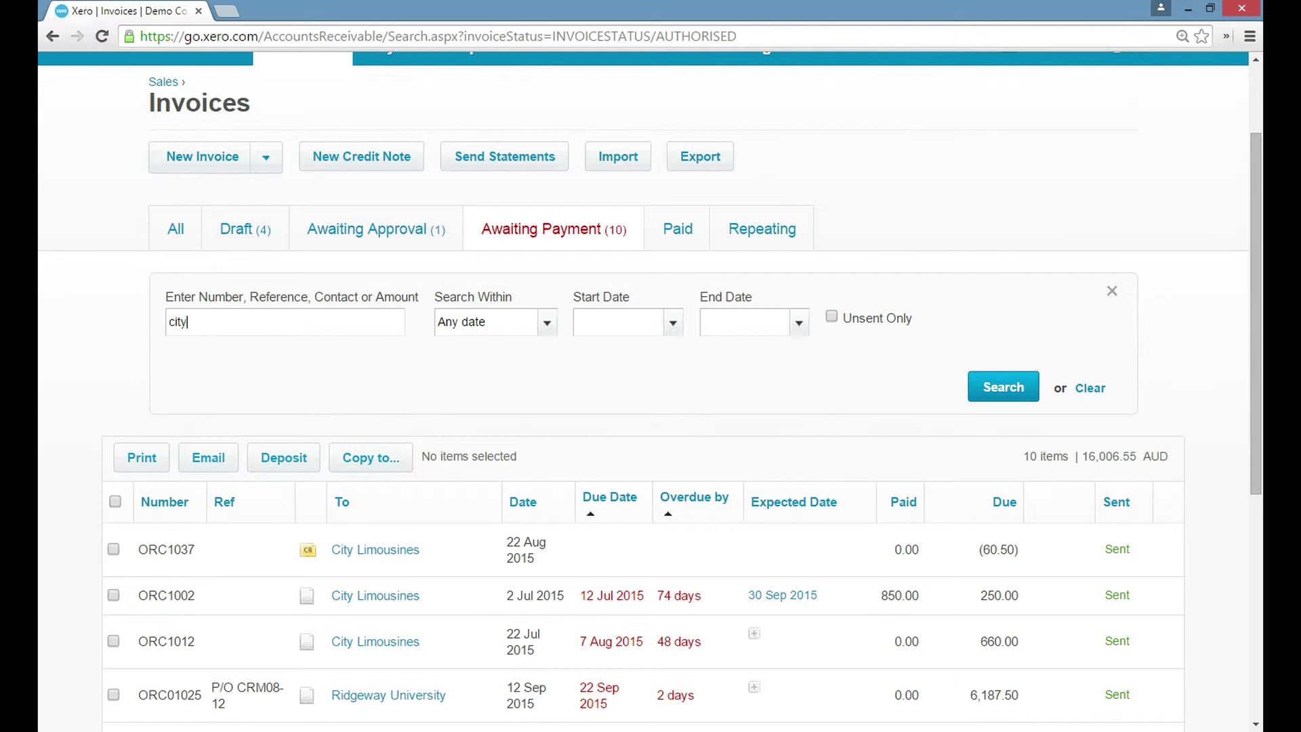
pyautogui.press('Return')
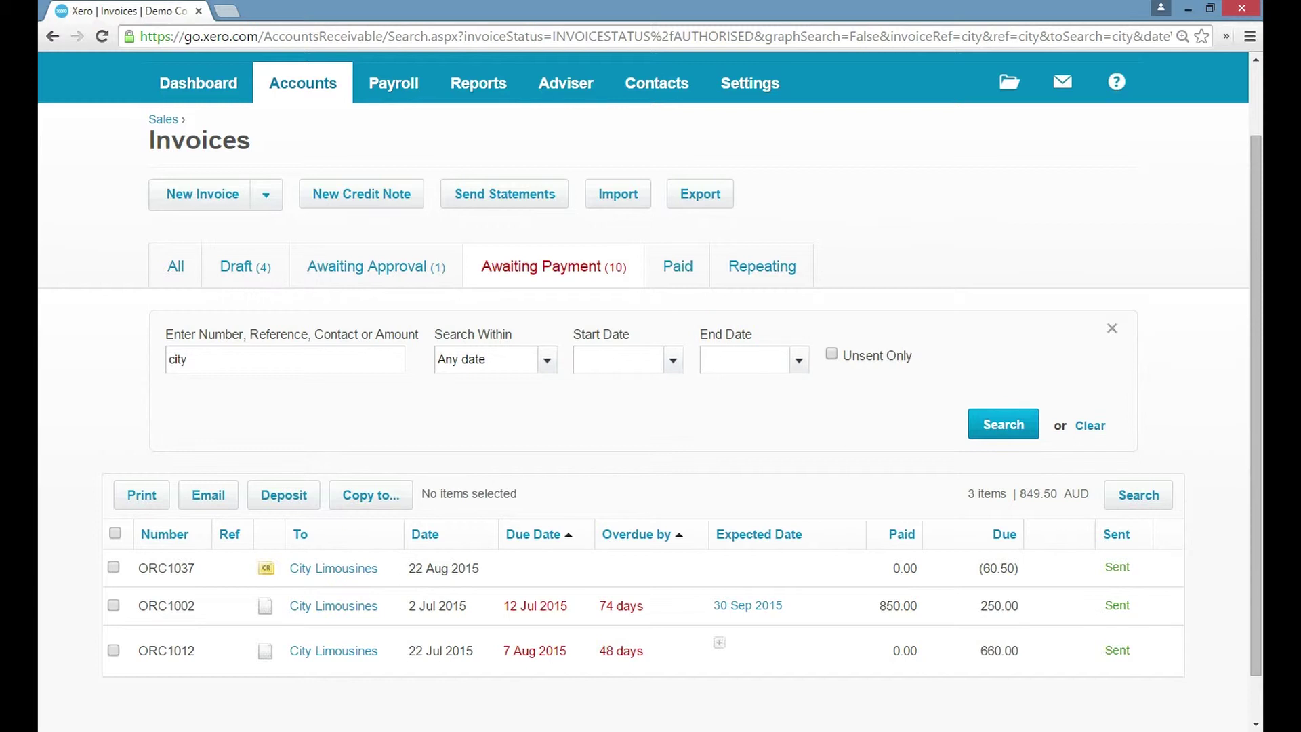
# Switch to all invoices and search them for "bay".
pyautogui.click(176, 266)
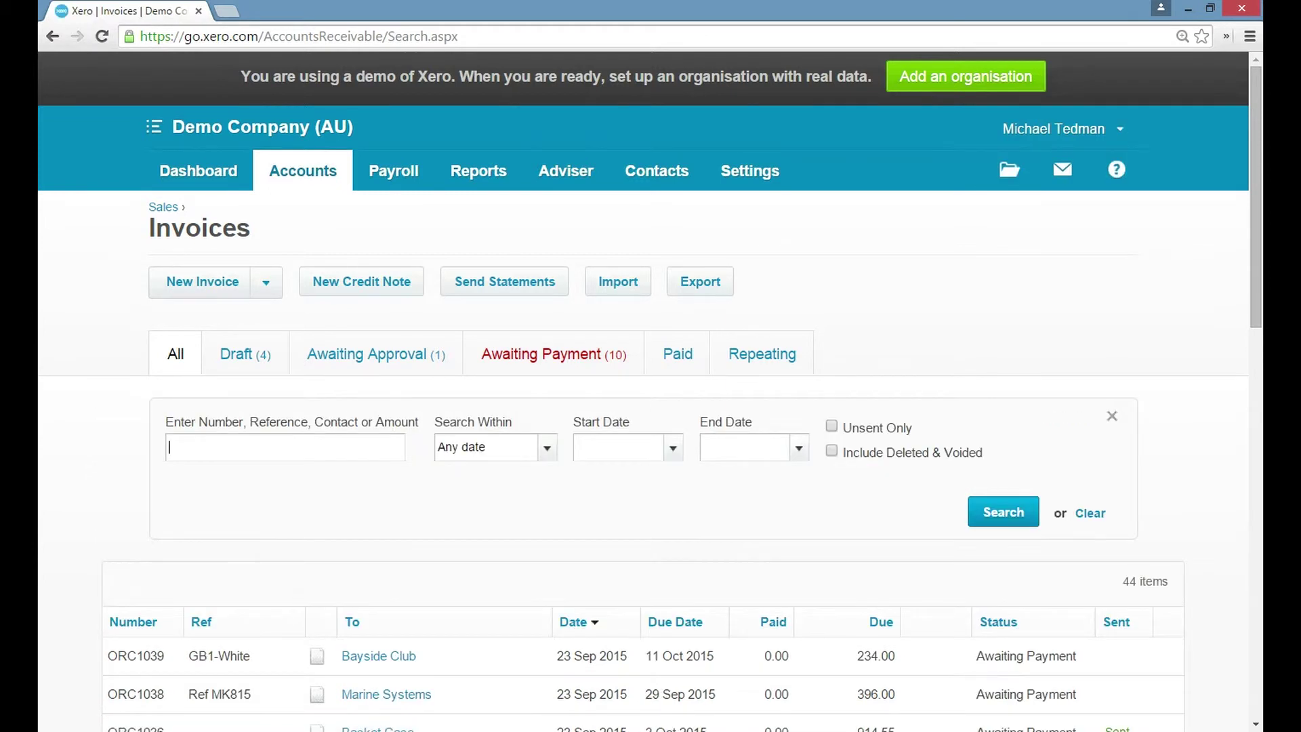
pyautogui.write('bay')
pyautogui.press('Return')
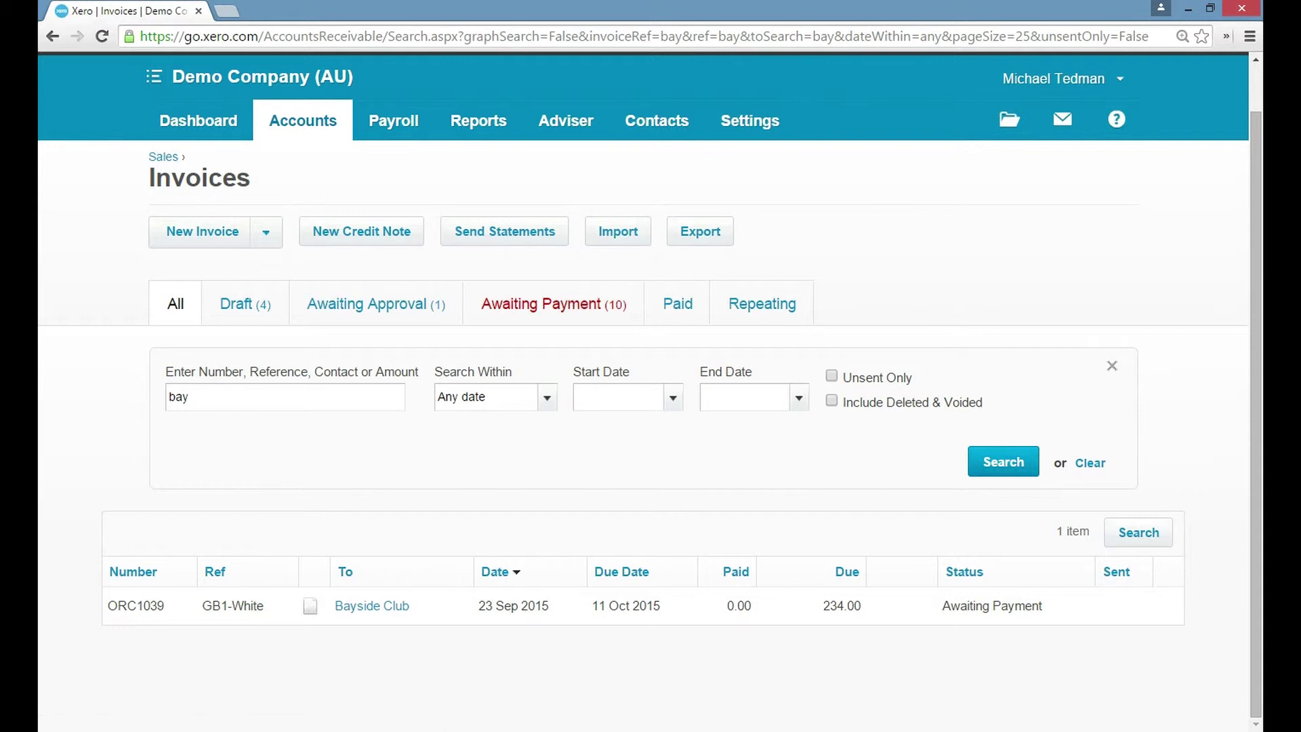
# Clear the search term and browse the full list of invoices with their statuses.
pyautogui.hotkey('ctrl', 'a')
pyautogui.press('BackSpace')
pyautogui.press('Return')
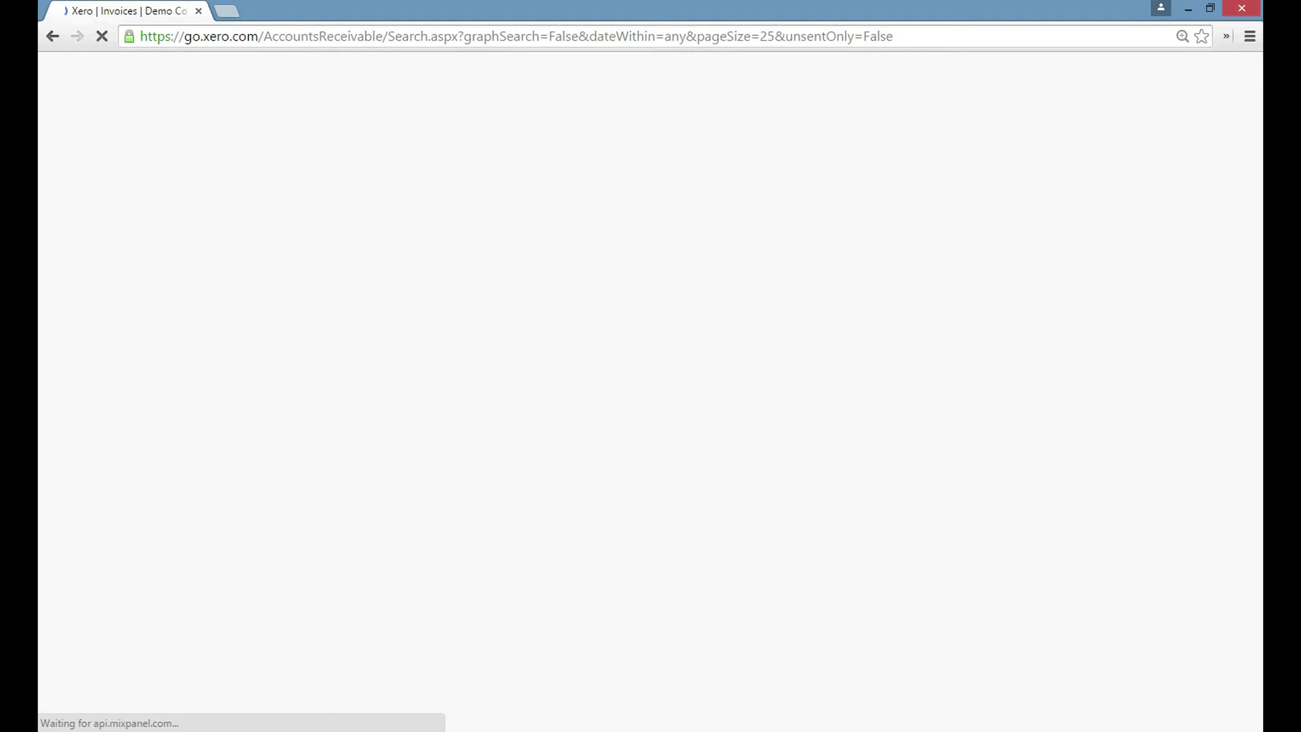
pyautogui.scroll(-2, 651, 393)
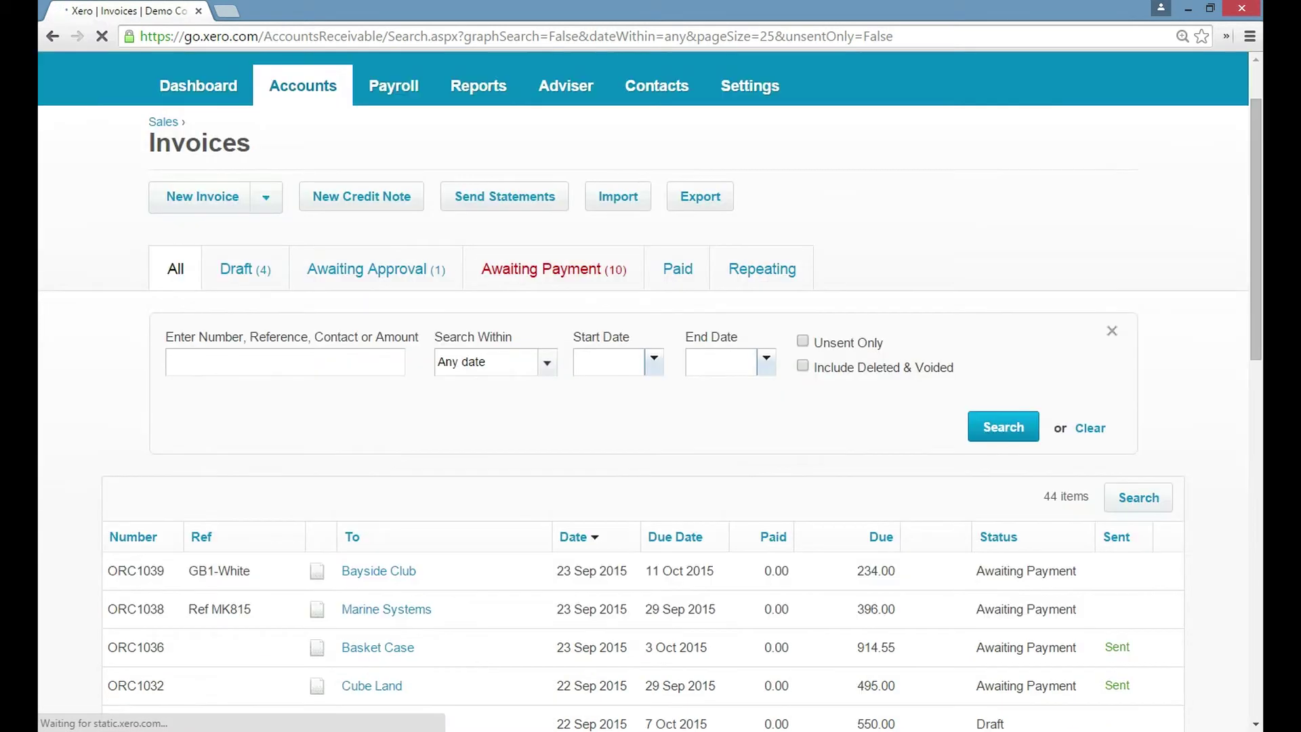
pyautogui.scroll(-5, 651, 393)
pyautogui.scroll(-3, 651, 393)
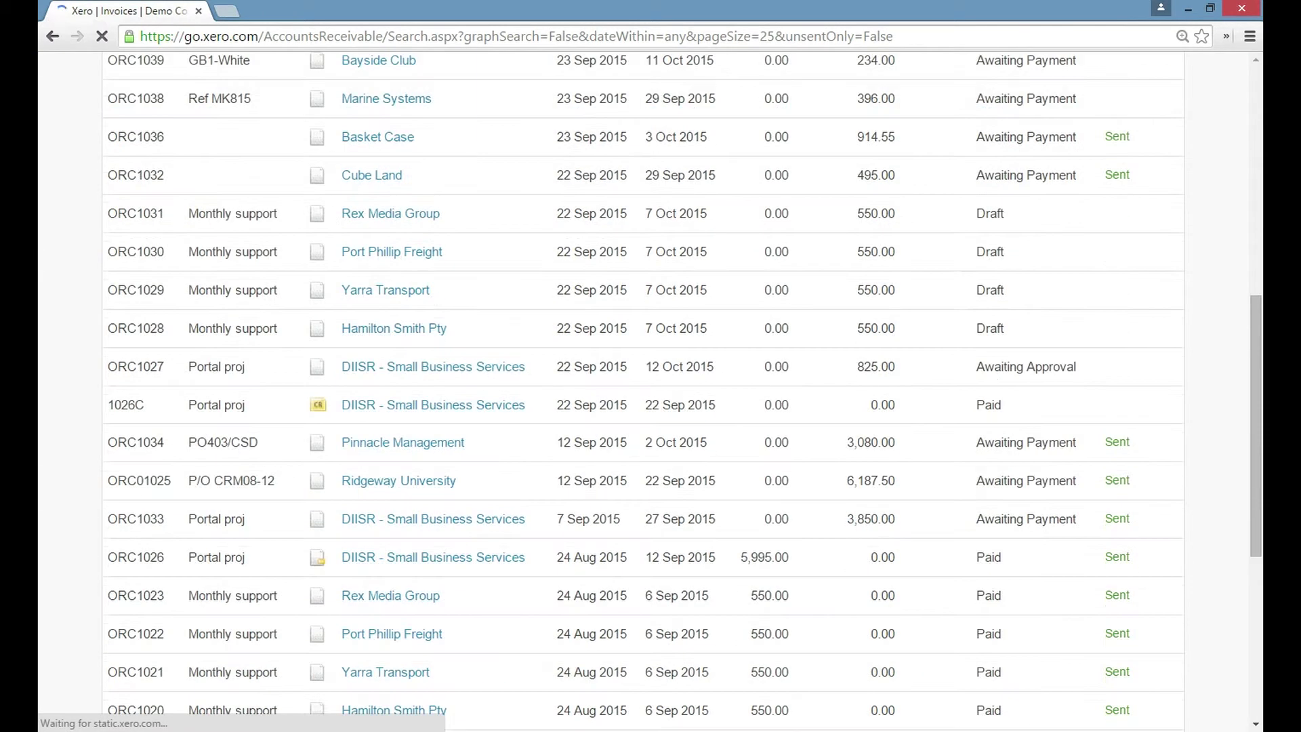
# Look through the full invoice list, and open the page for sending customer statements.
pyautogui.scroll(3, 651, 393)
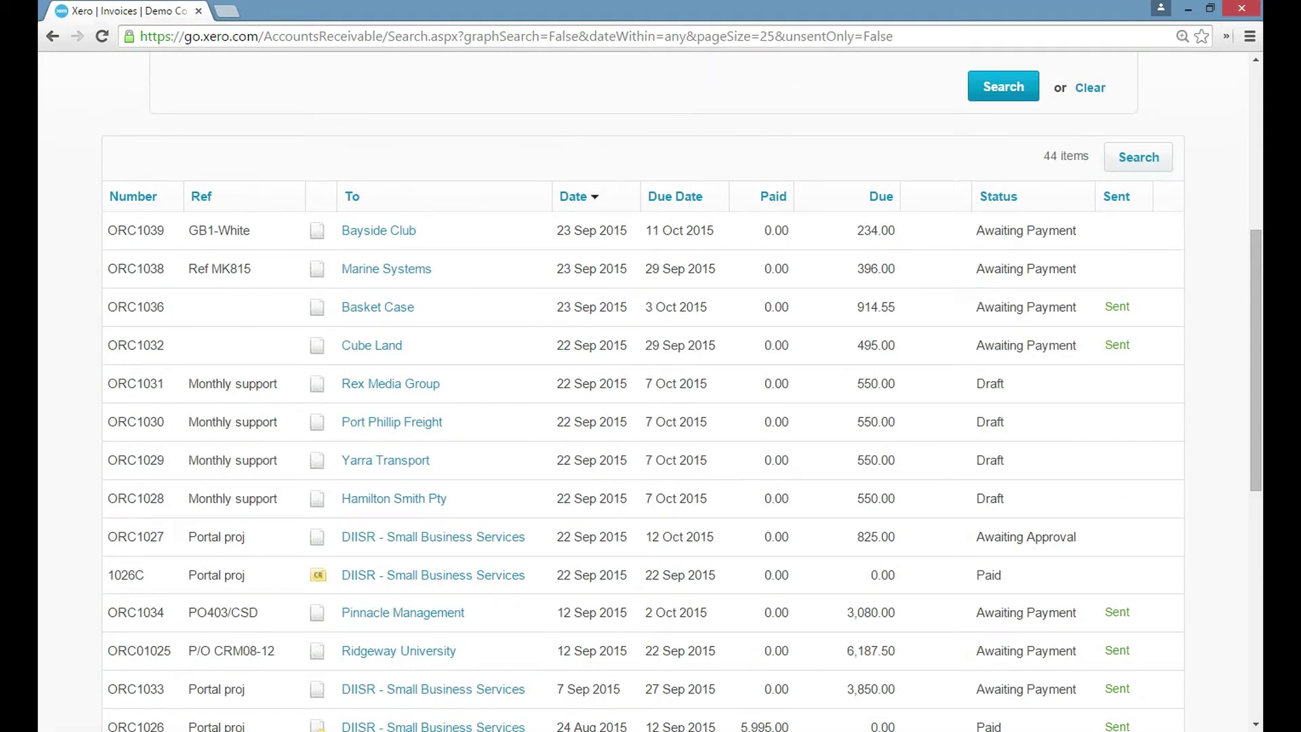
pyautogui.scroll(-9, 651, 393)
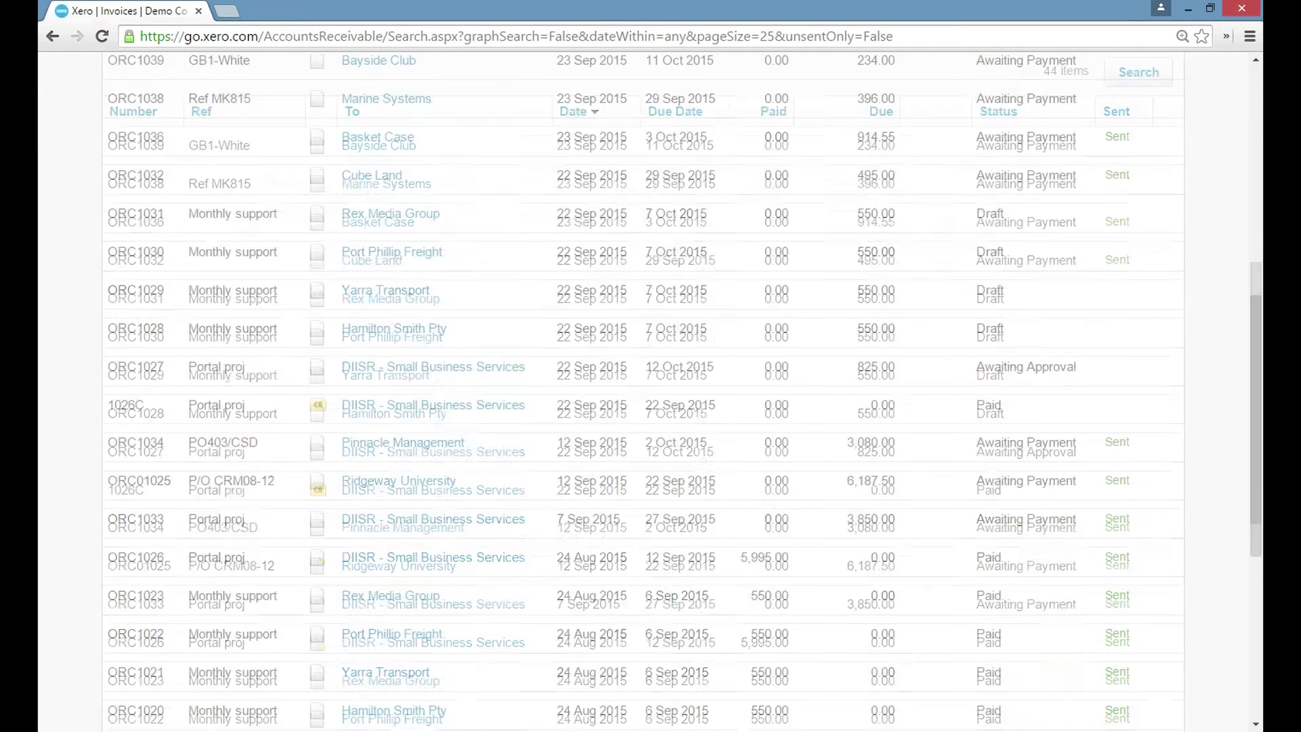
pyautogui.scroll(10, 651, 393)
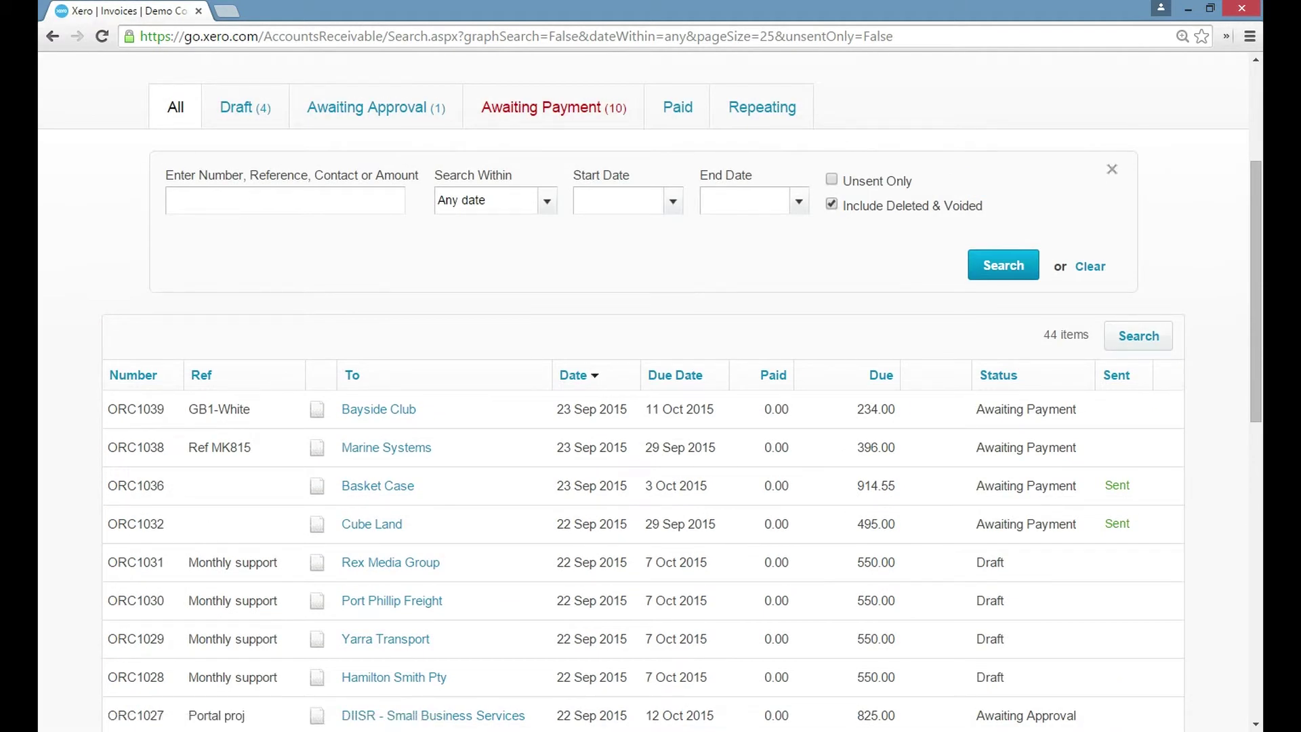
pyautogui.scroll(1, 651, 393)
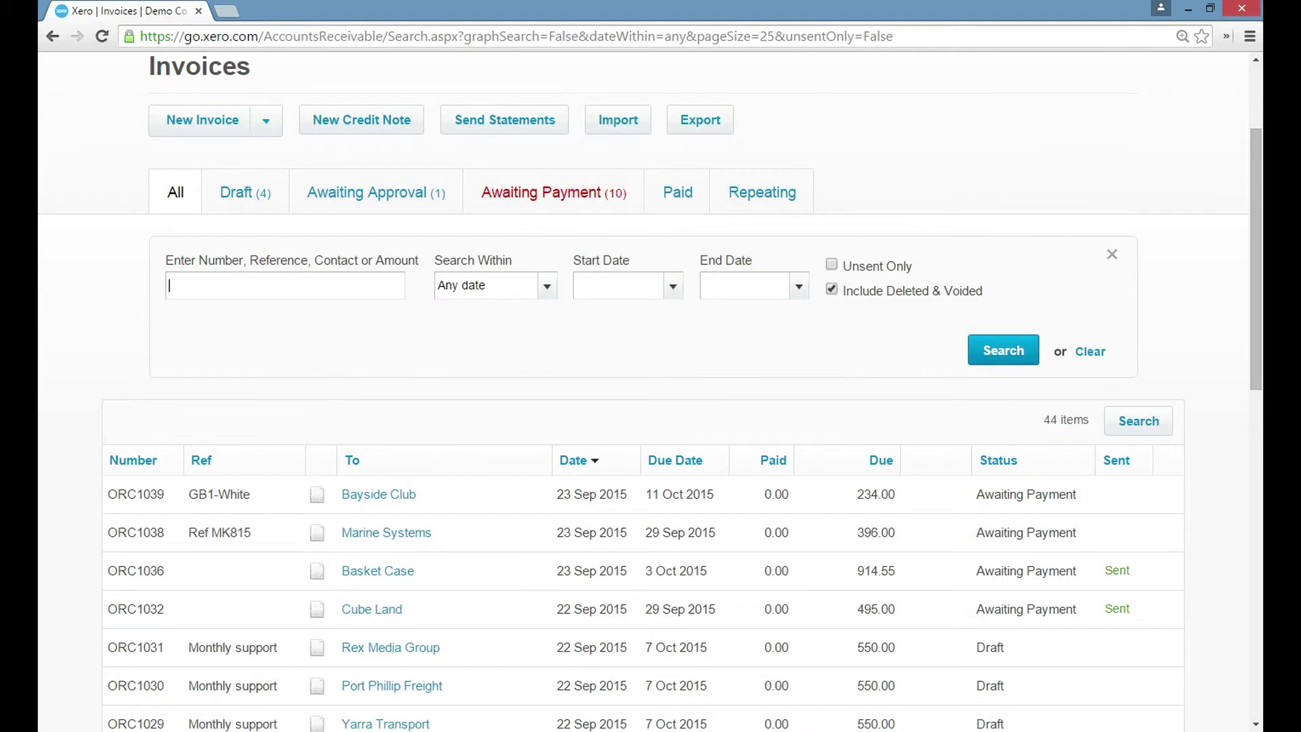
pyautogui.scroll(1, 650, 393)
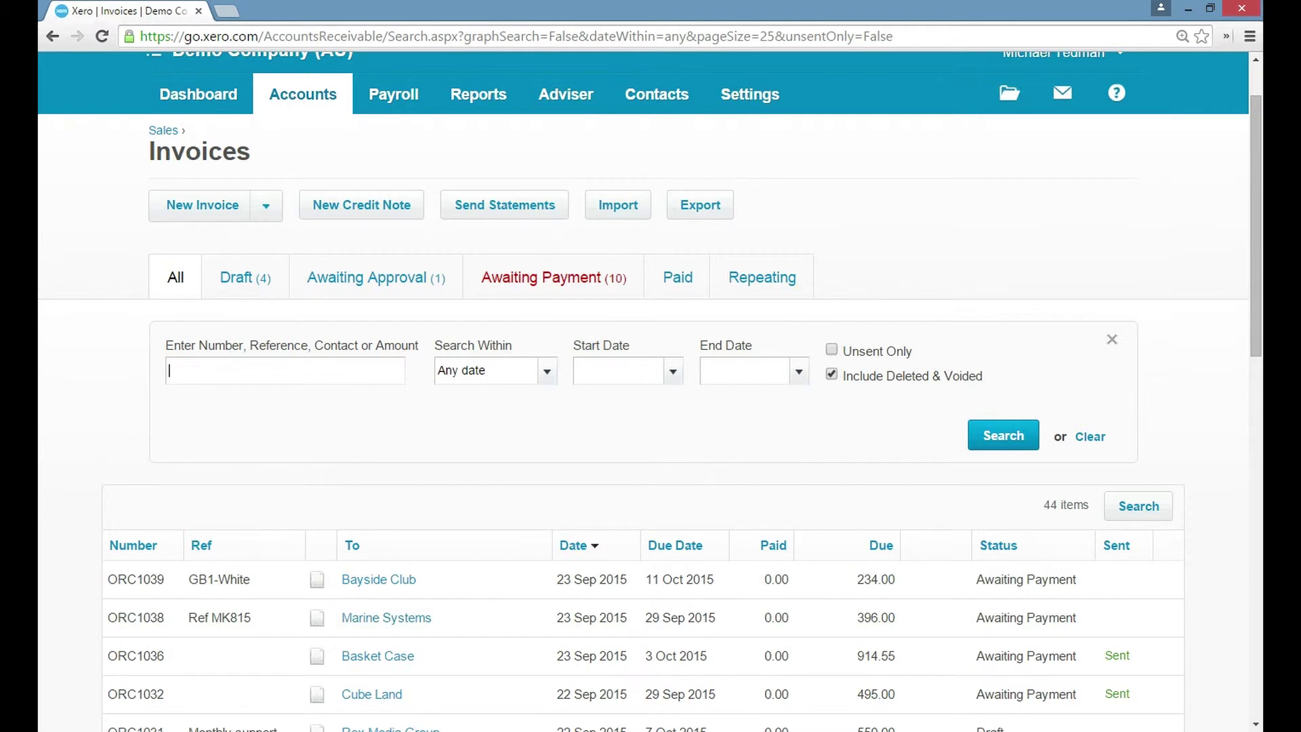
pyautogui.press('Return')
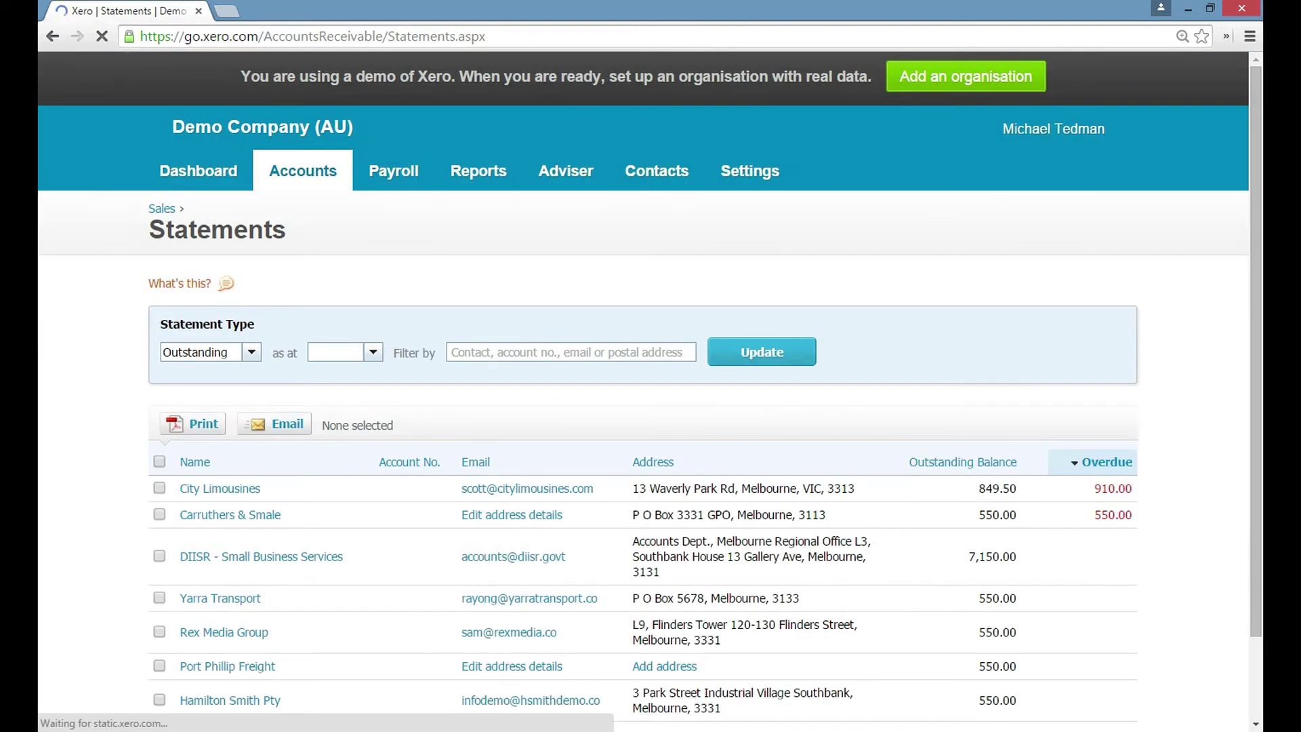
# Preview the Activity statement type, and return the type to Outstanding and update the statements list.
pyautogui.press('Up')
pyautogui.press('Return')
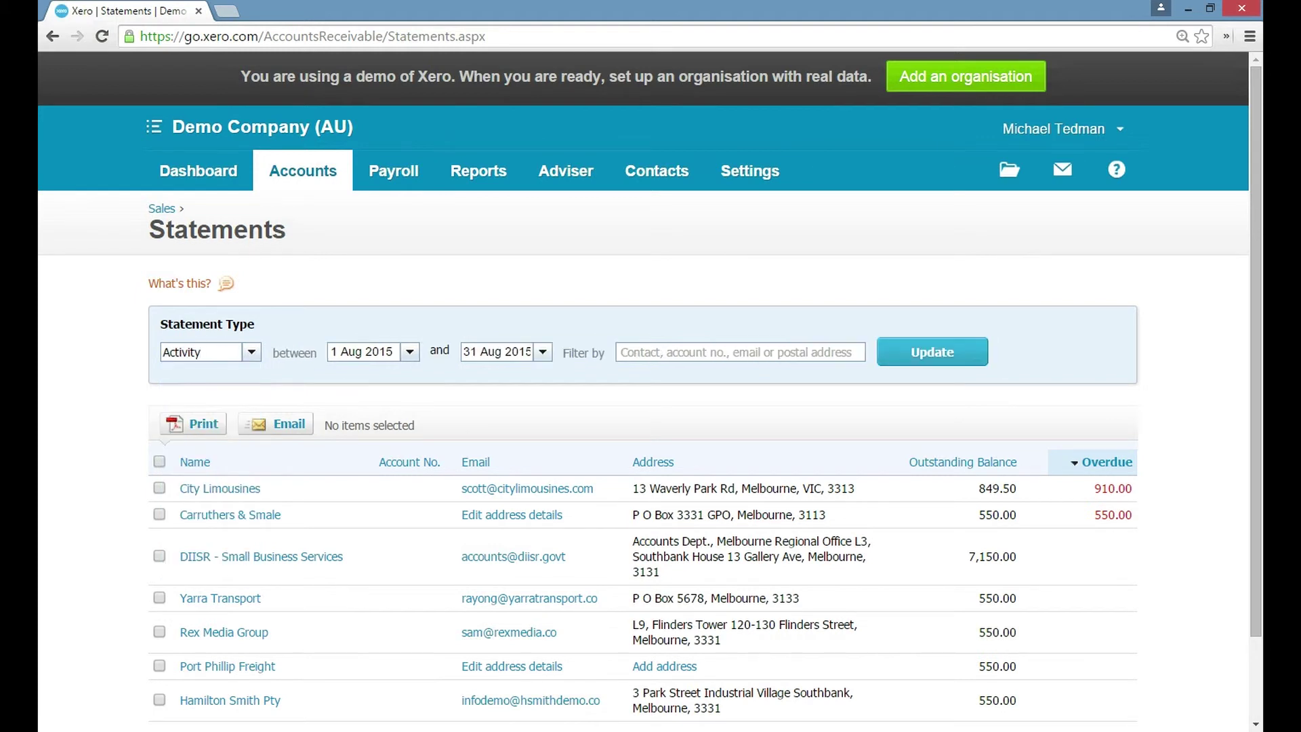
pyautogui.press('Down')
pyautogui.press('Down')
pyautogui.press('Return')
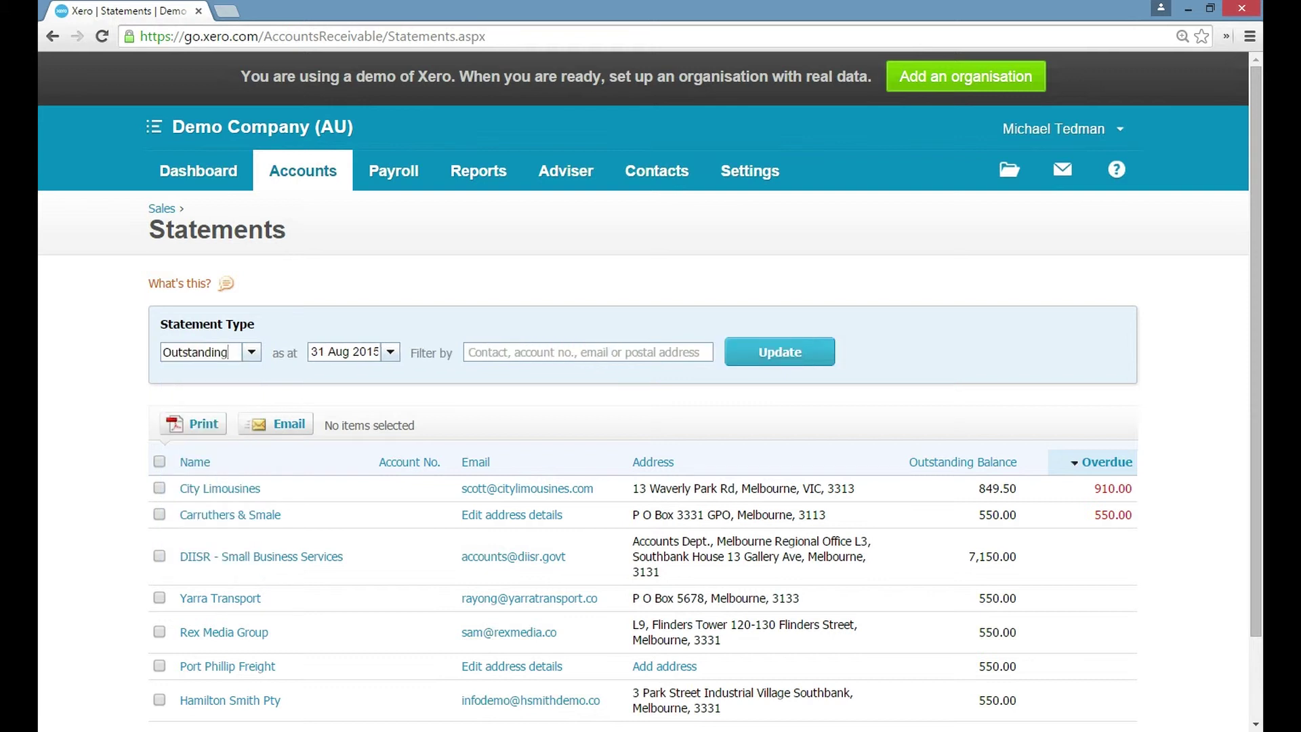
pyautogui.press('Return')
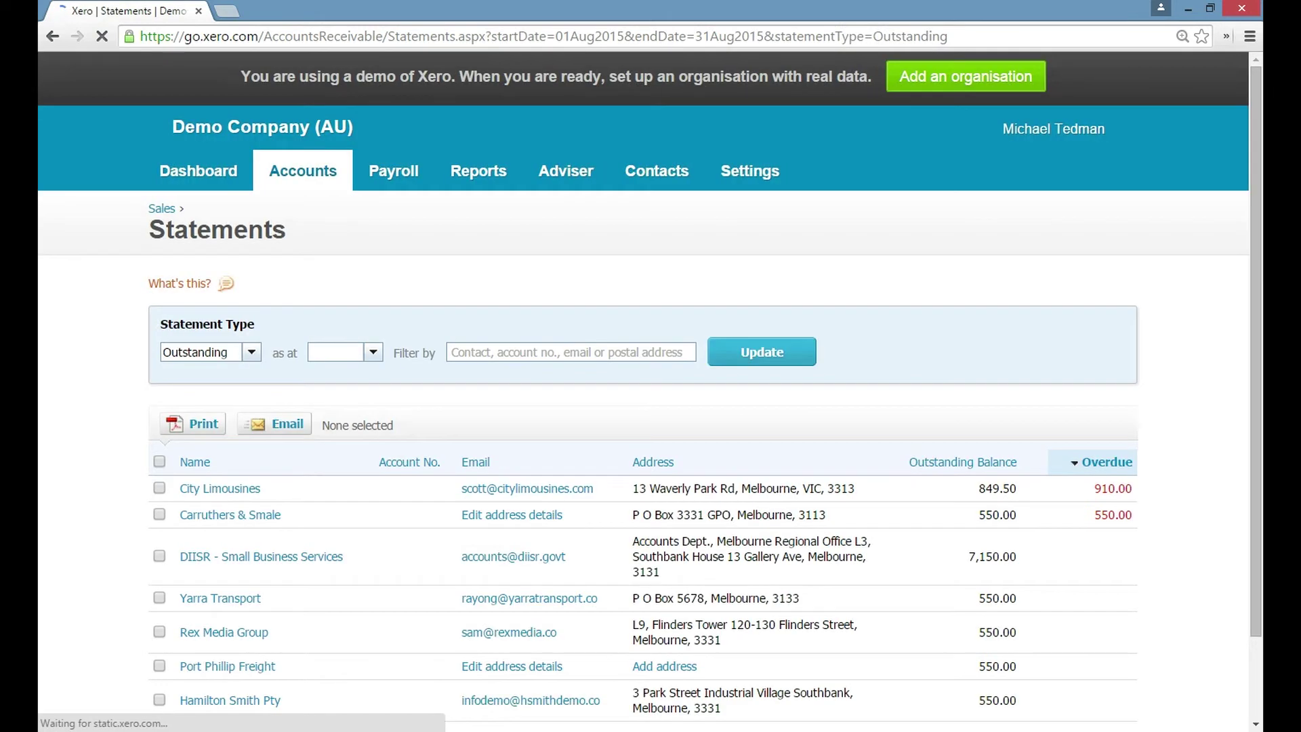
# Print the outstanding statement for City Limousines to PDF and return to the statements list.
pyautogui.click(159, 488)
pyautogui.scroll(-2, 159, 488)
pyautogui.click(196, 327)
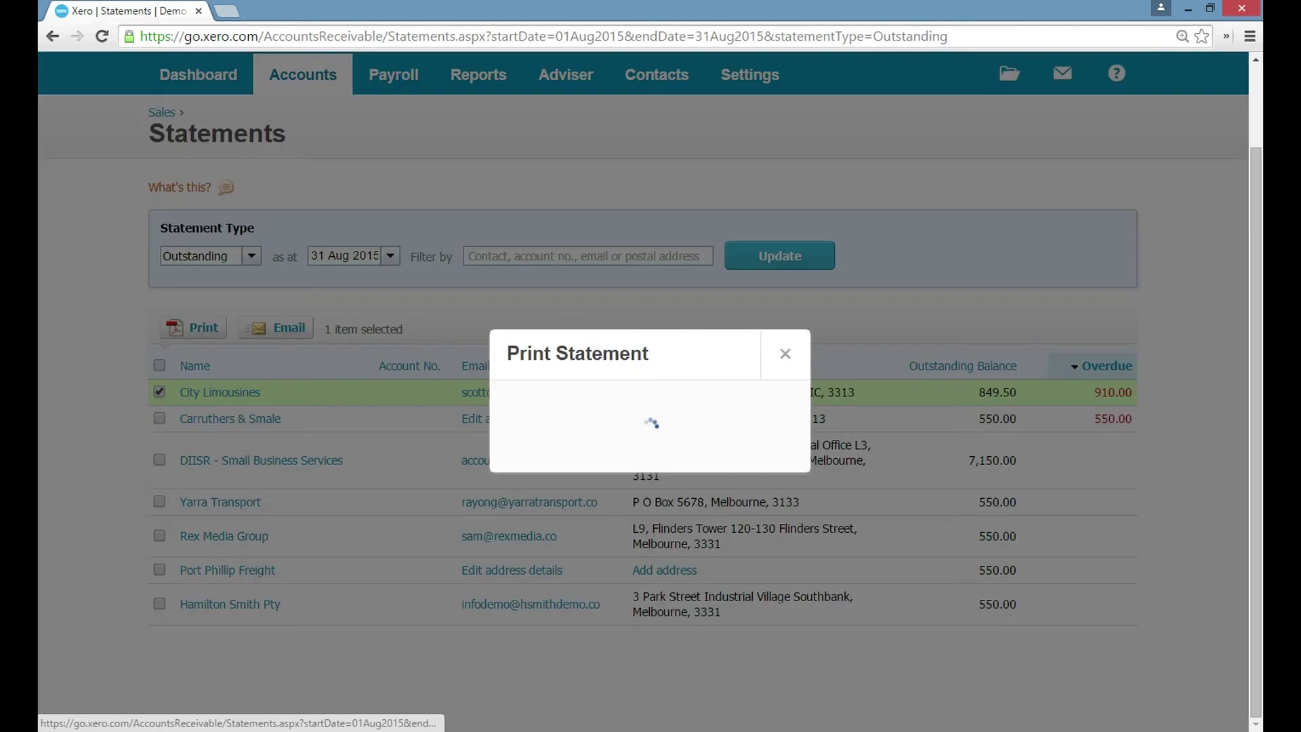
pyautogui.click(647, 491)
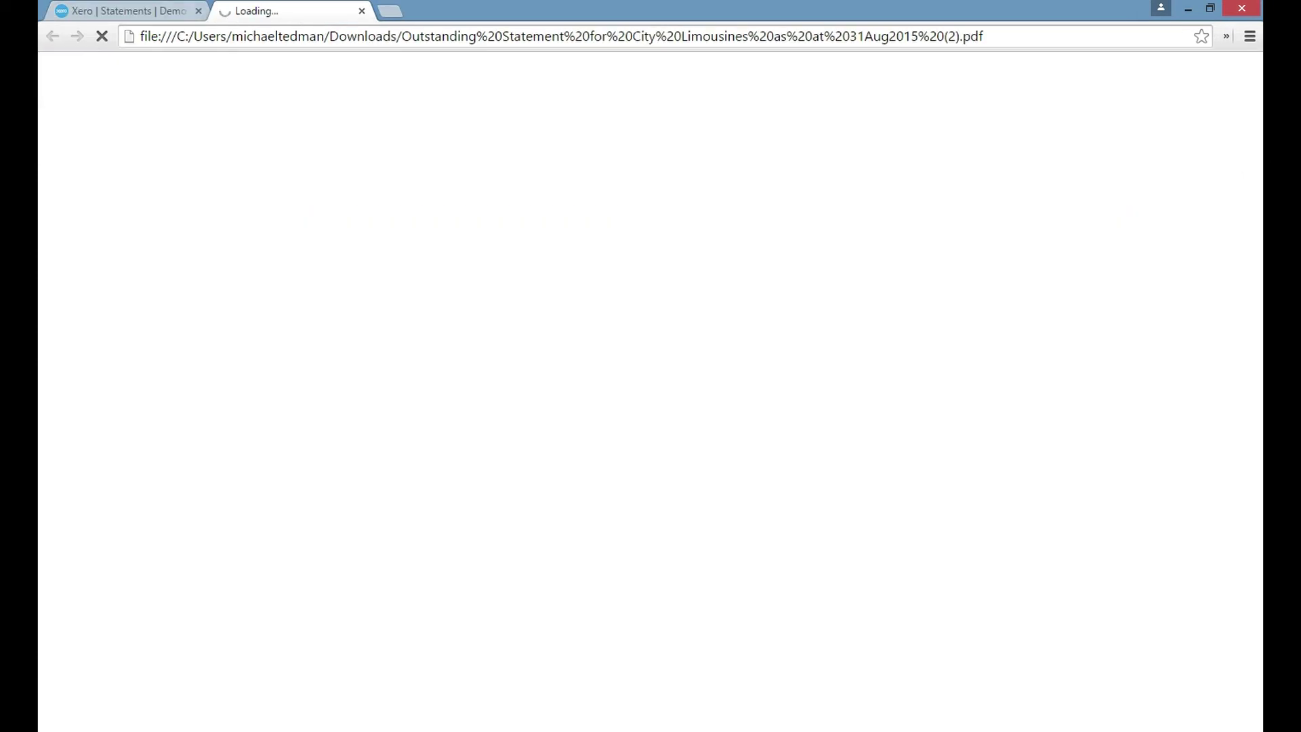
pyautogui.click(146, 11)
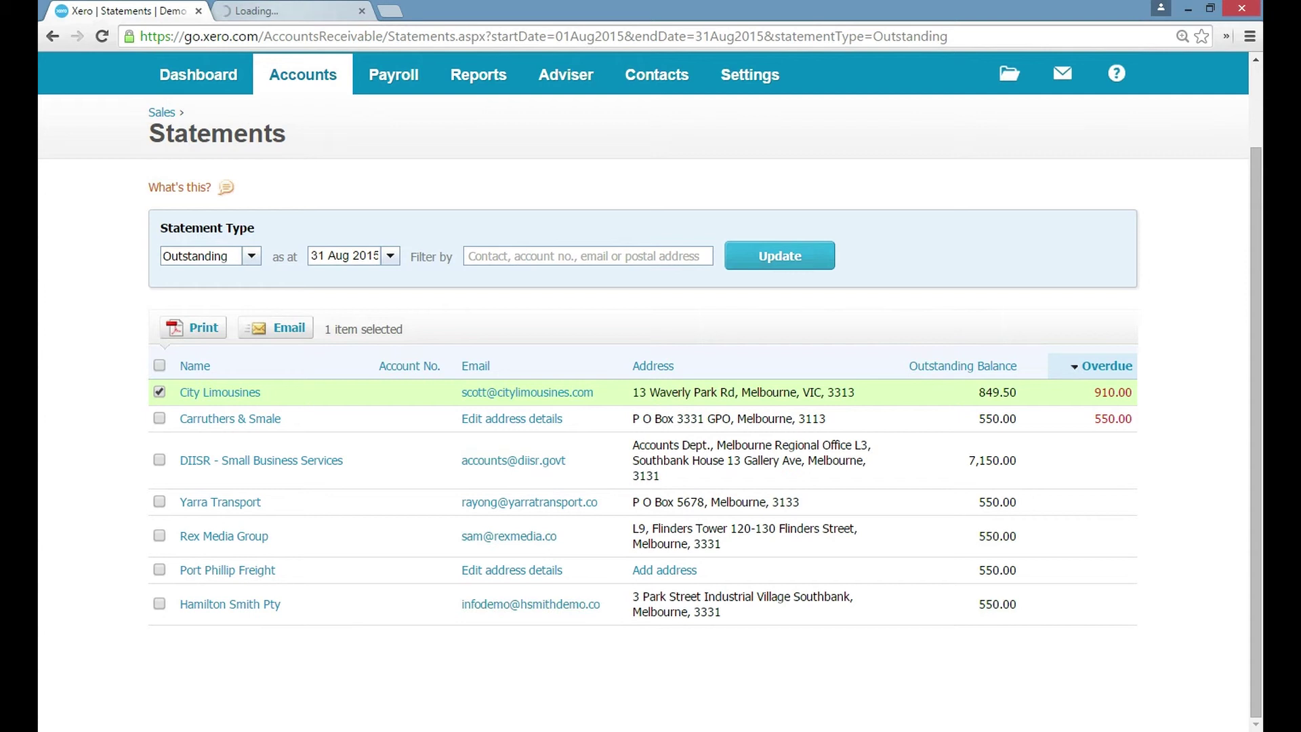
# Select all customers in the statements list, and review and save the City Limousines statement PDF.
pyautogui.click(159, 365)
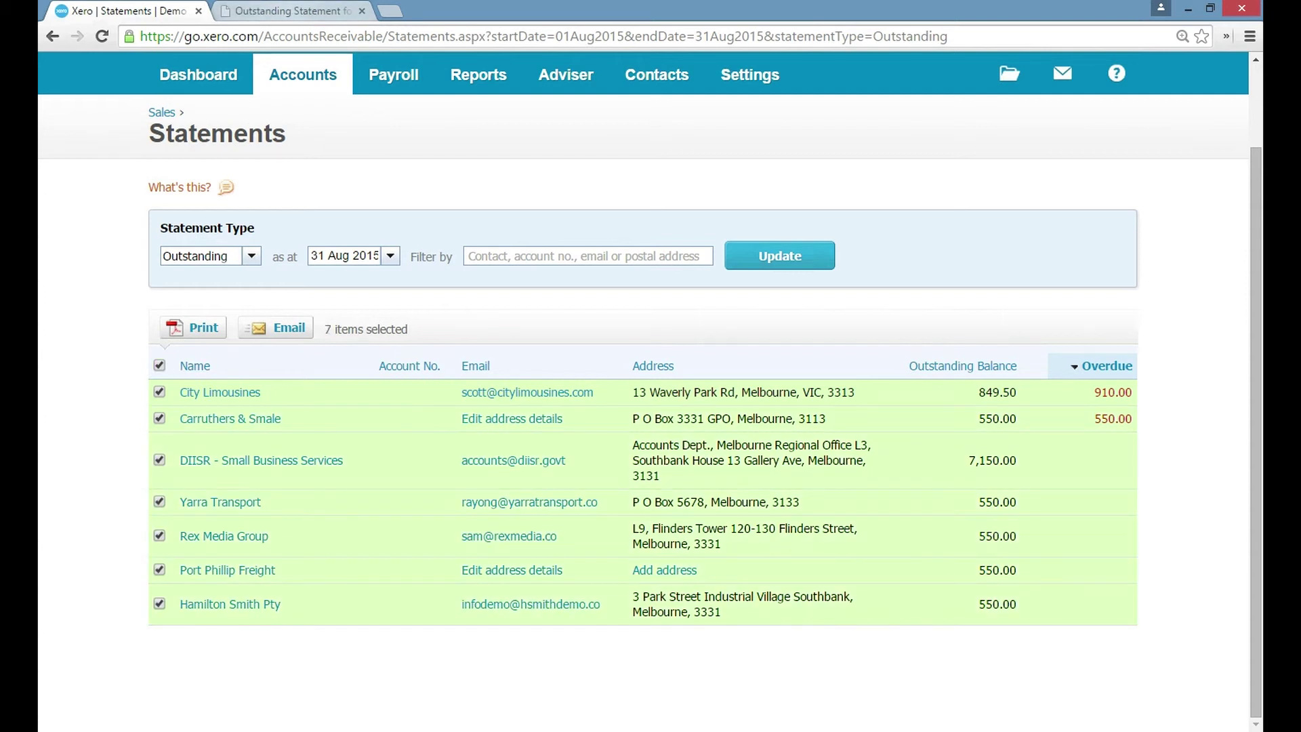
pyautogui.click(291, 11)
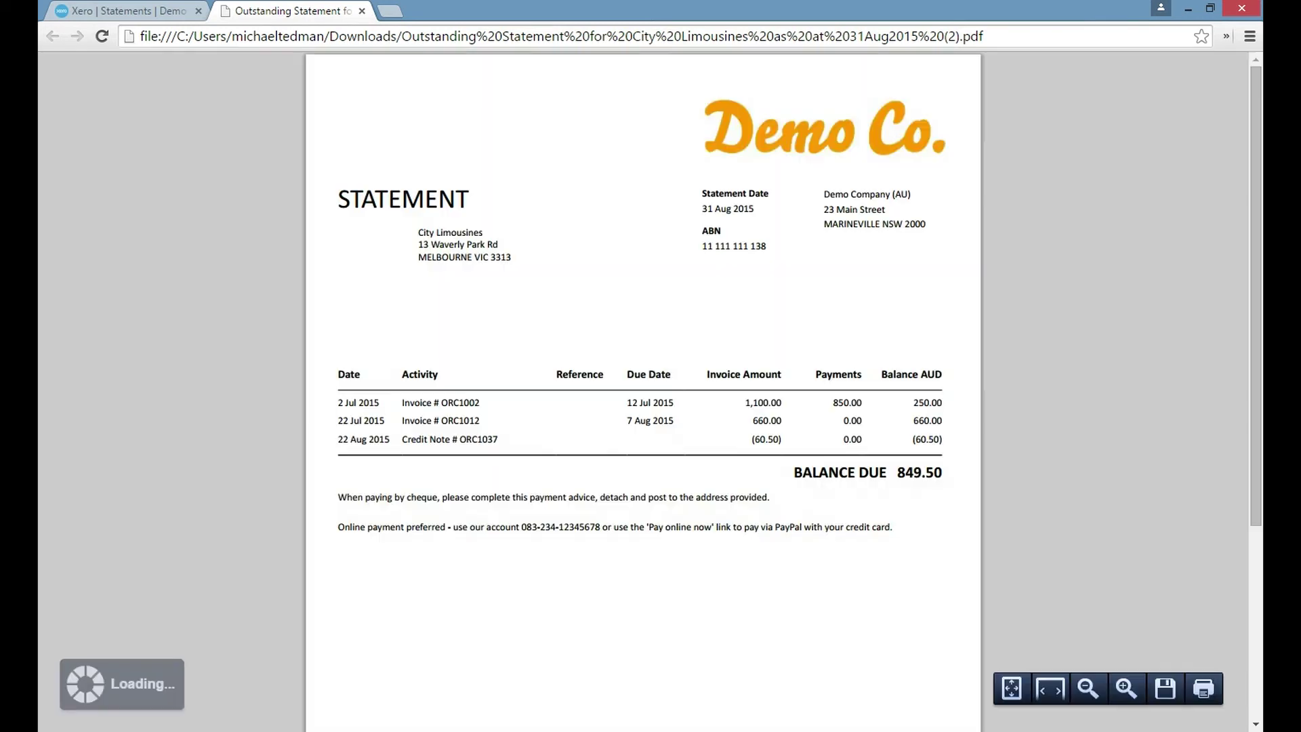
pyautogui.scroll(-1, 644, 393)
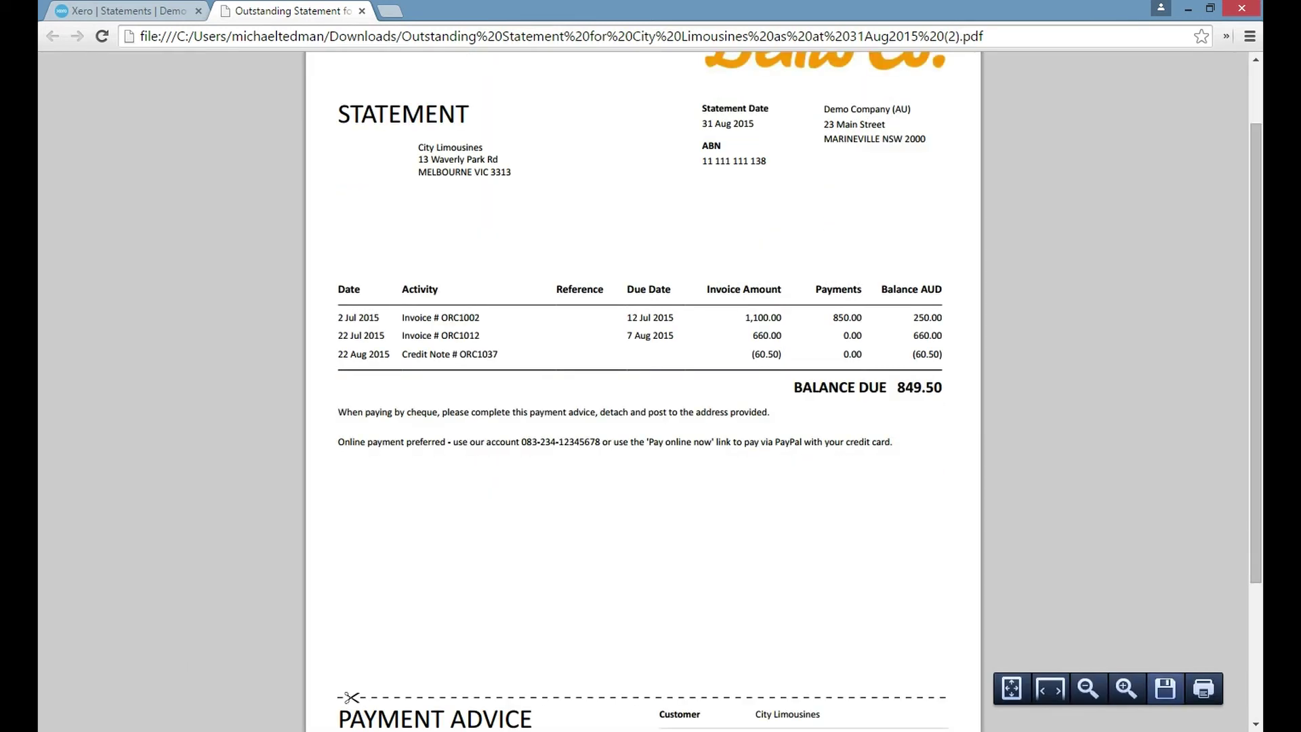
pyautogui.click(1165, 688)
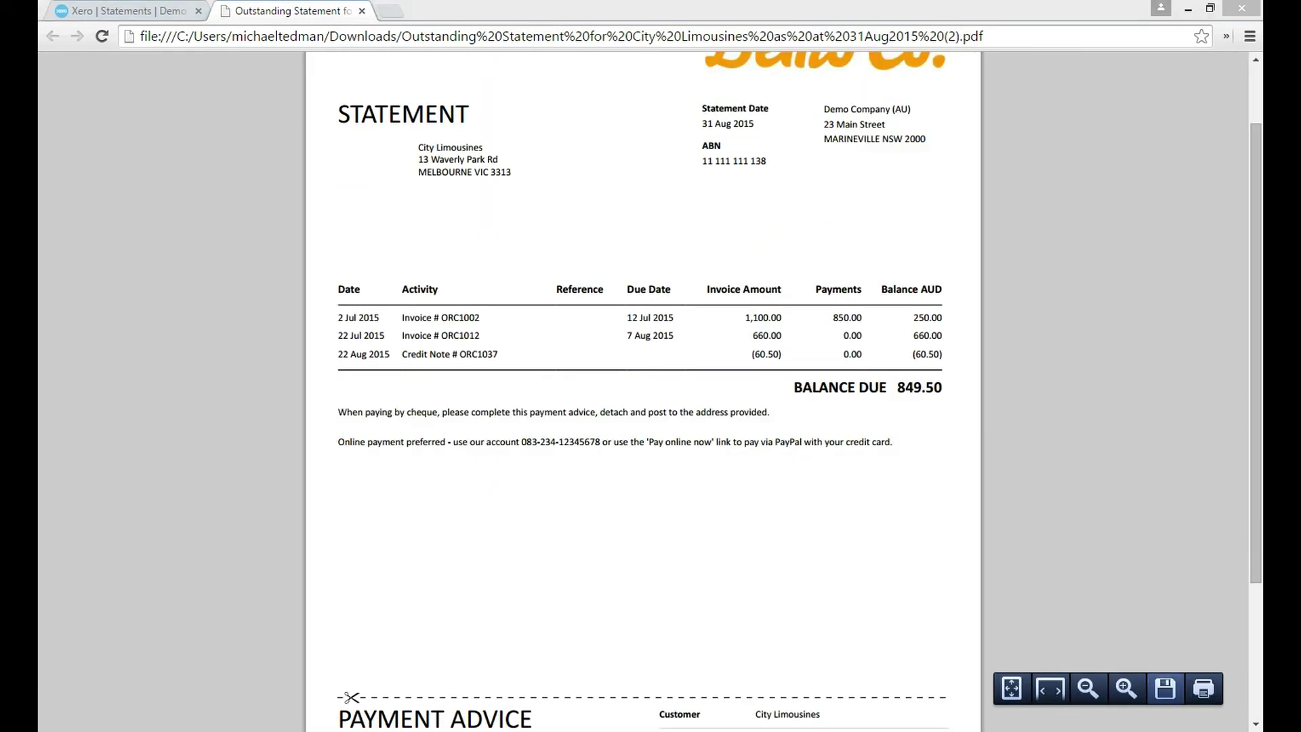
pyautogui.press('Return')
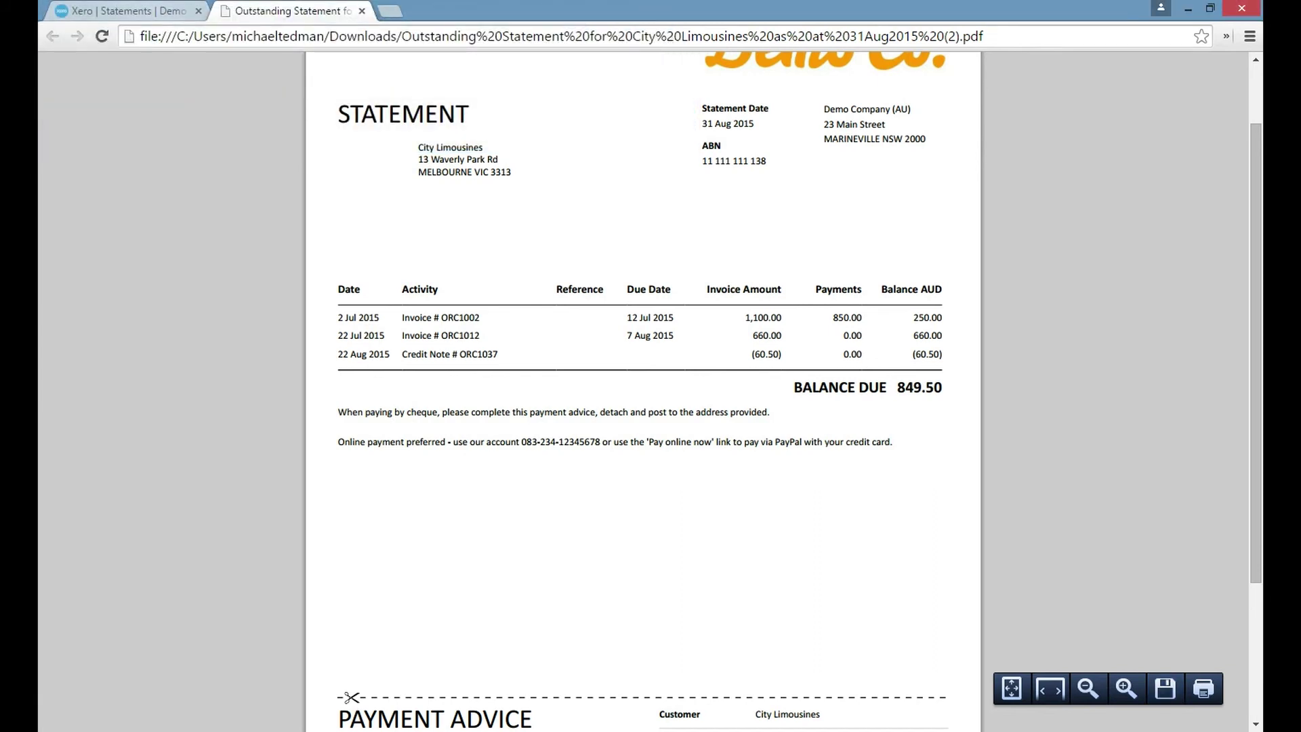
pyautogui.click(129, 11)
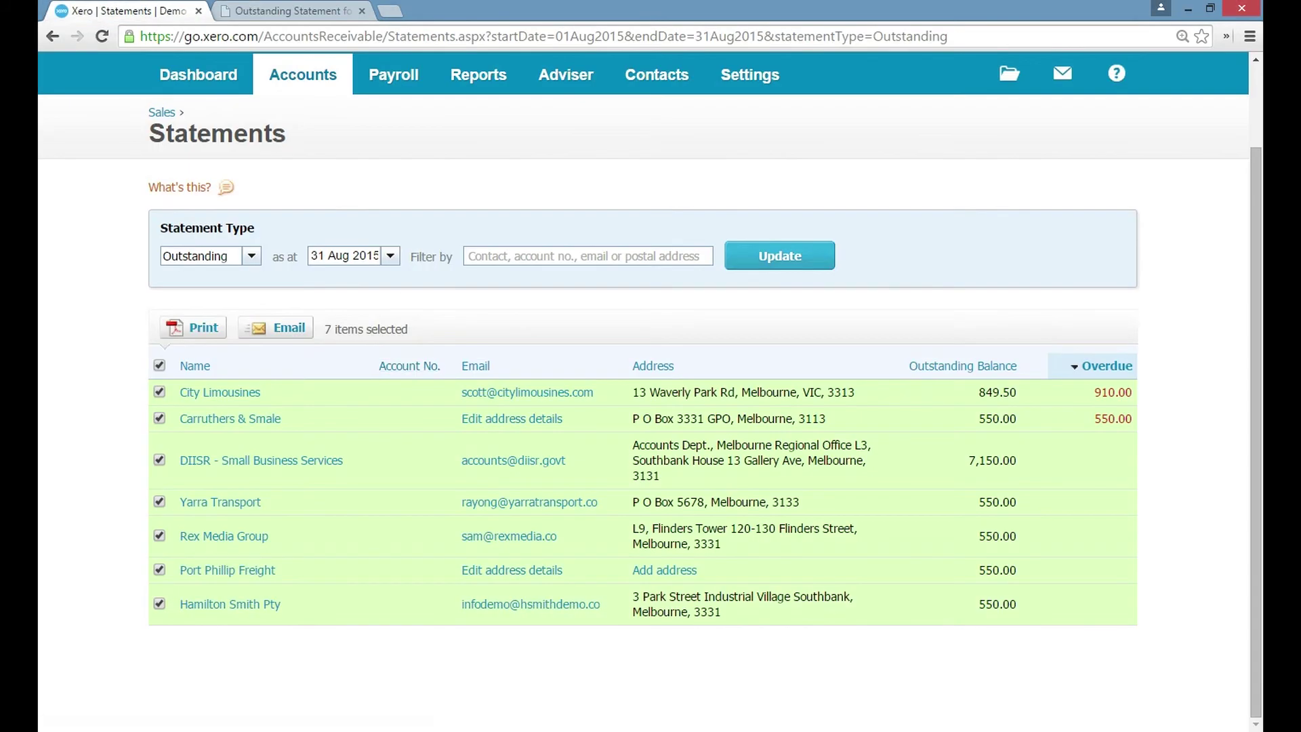
# Email the selected statements, removing Carruthers & Smale and Port Phillip Freight from the recipients.
pyautogui.click(290, 328)
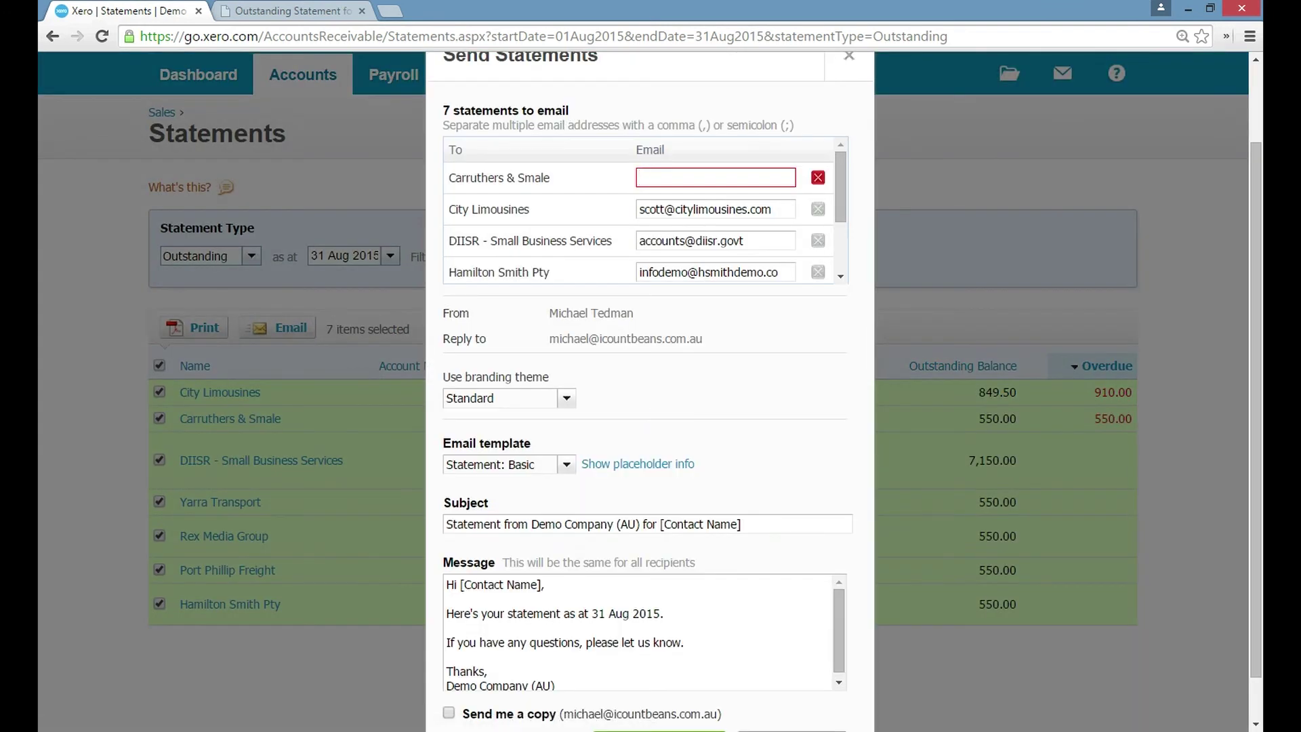
pyautogui.click(818, 177)
pyautogui.click(818, 271)
pyautogui.scroll(-1, 650, 475)
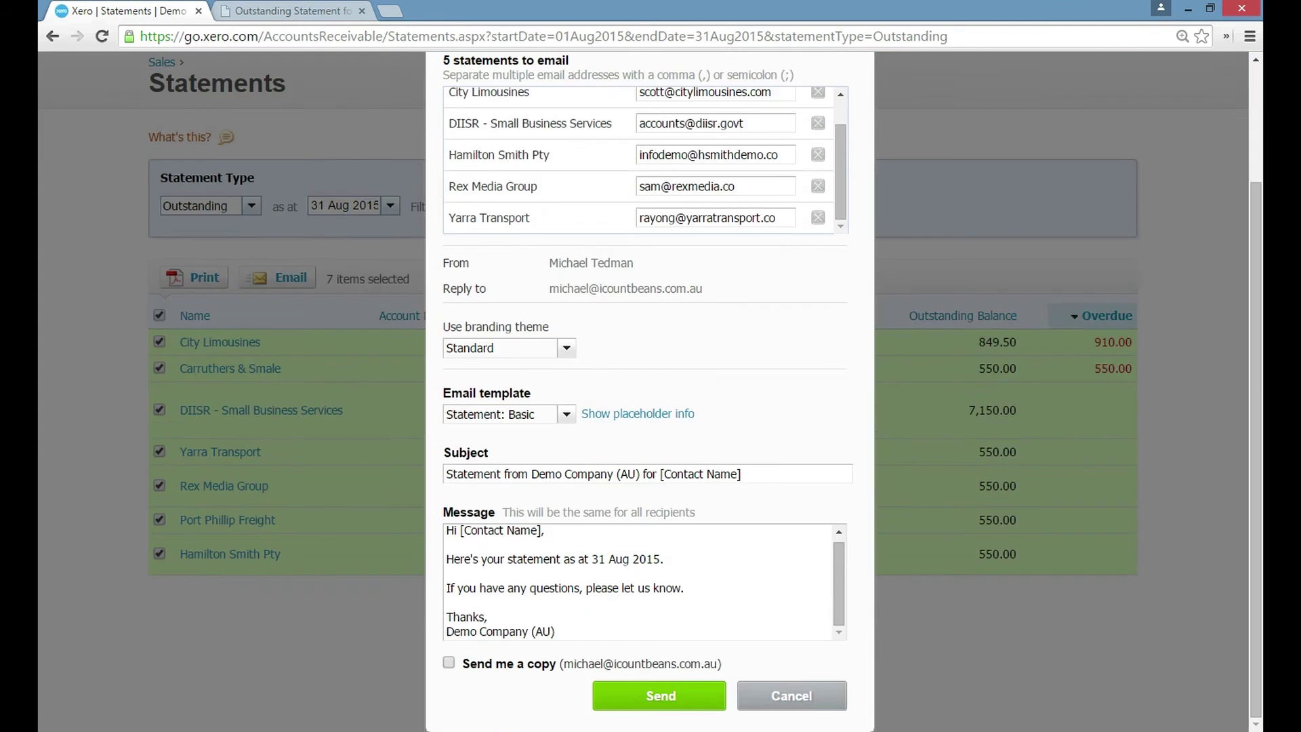
pyautogui.click(661, 696)
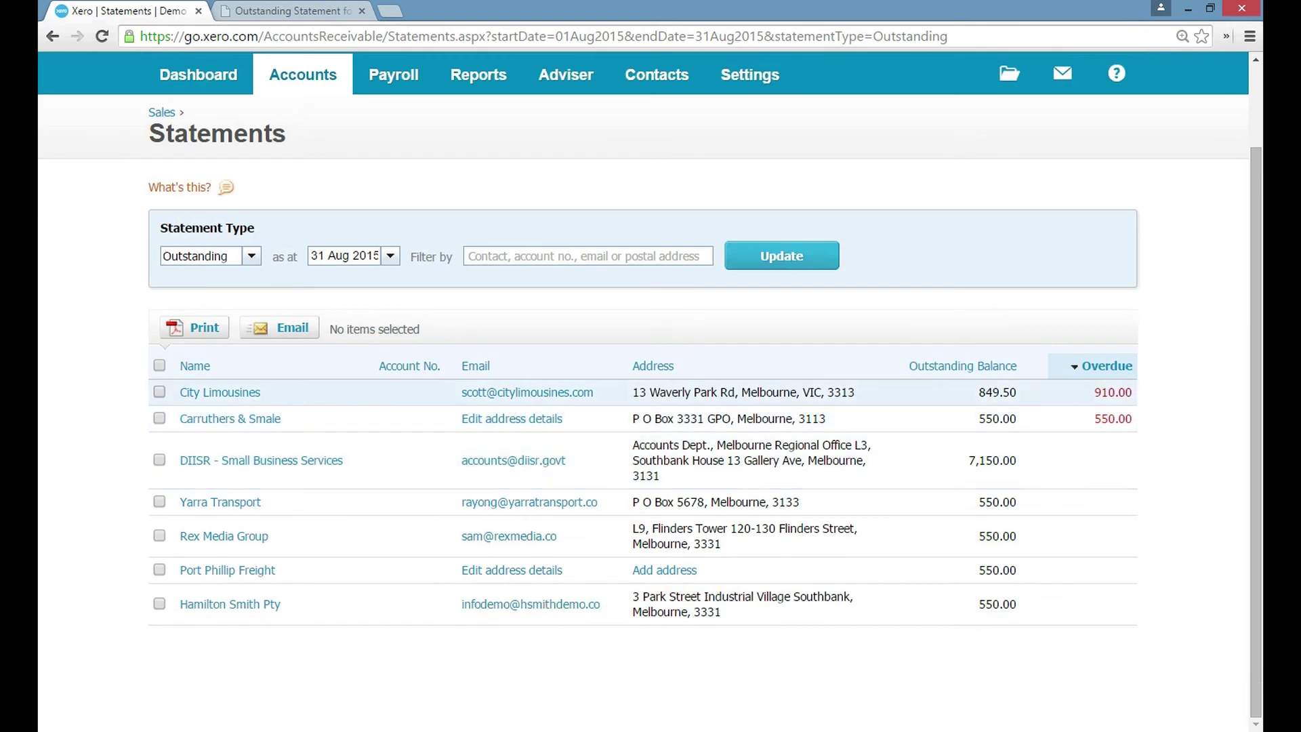
# Select only City Limousines and bring up the email form for its statement.
pyautogui.click(160, 392)
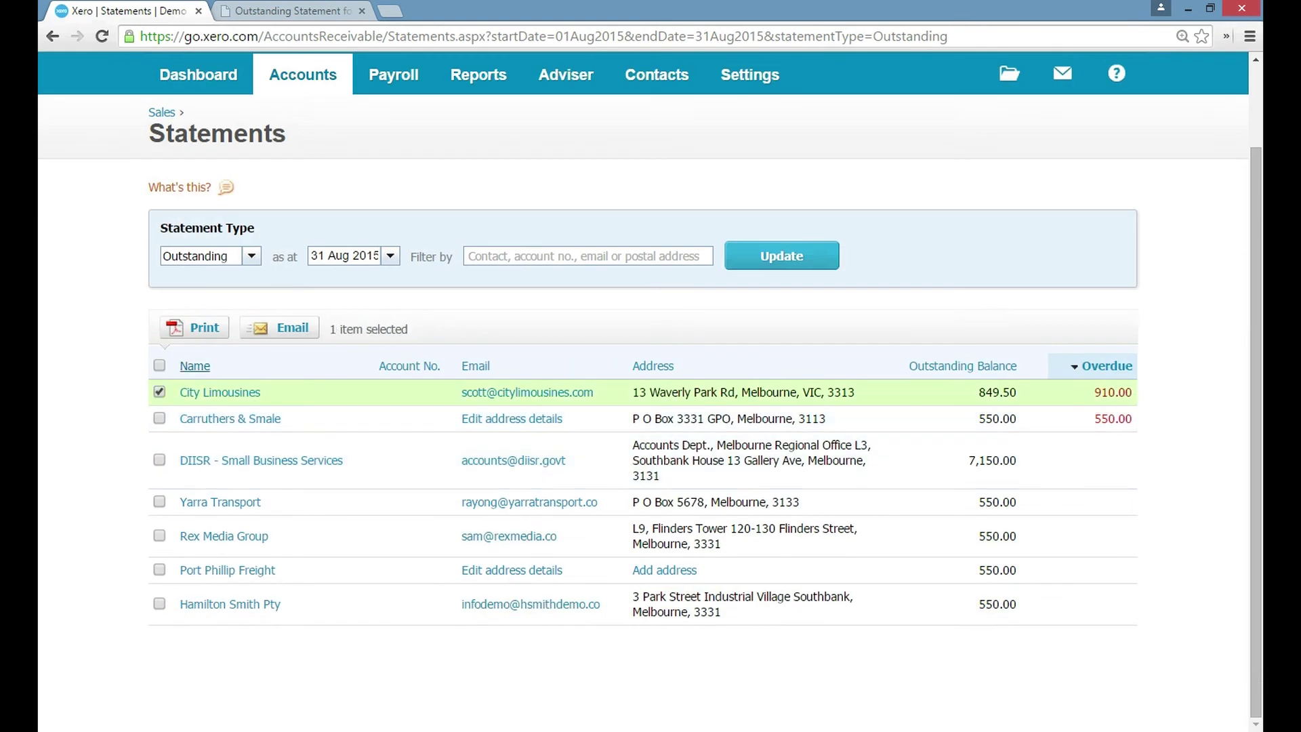
pyautogui.click(282, 328)
pyautogui.click(684, 476)
pyautogui.click(836, 608)
# Select all customers in the outstanding statements list.
pyautogui.click(160, 366)
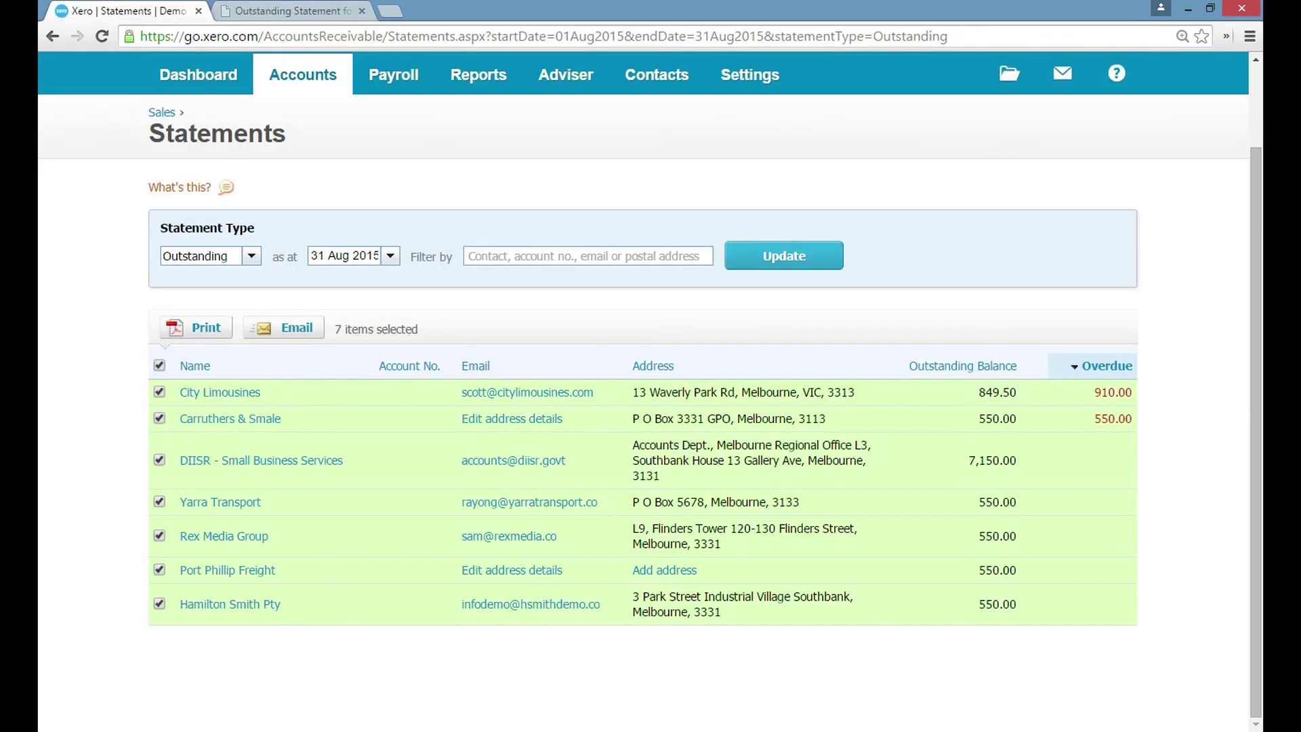
pyautogui.scroll(2, 642, 391)
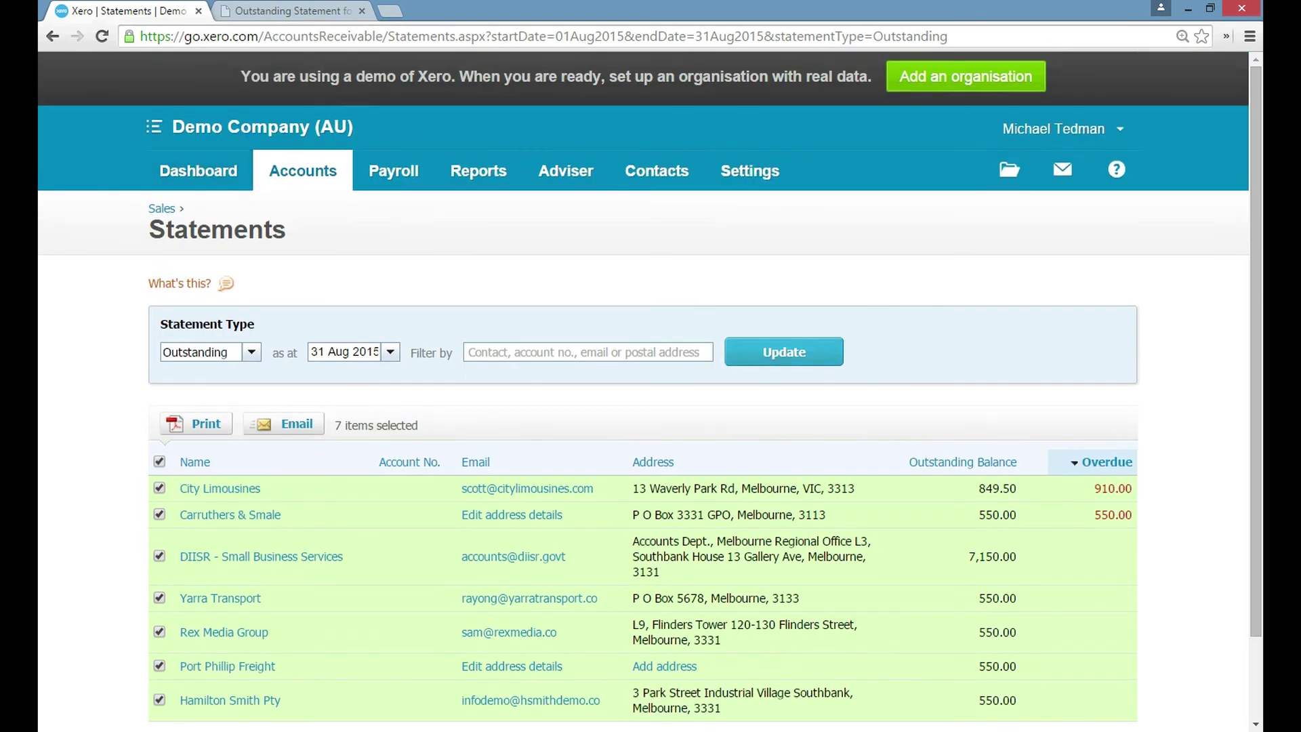